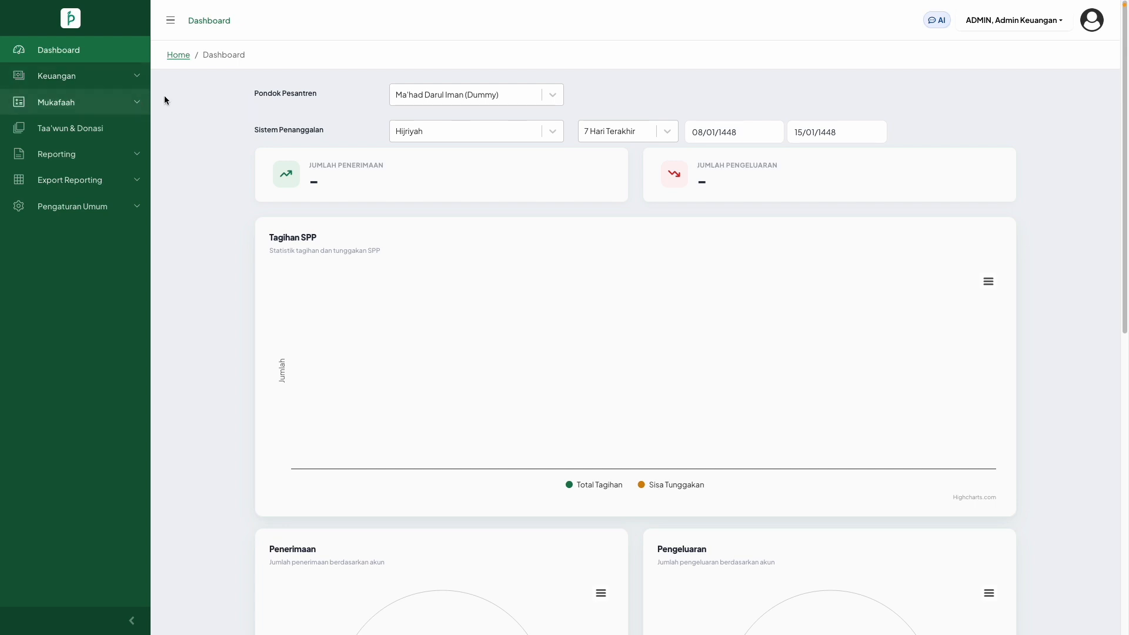
# - Open Master Config and examine the Manual payment methods, including the Bank Rakyat Indonesia and Tunai settings
pyautogui.click(111, 83)
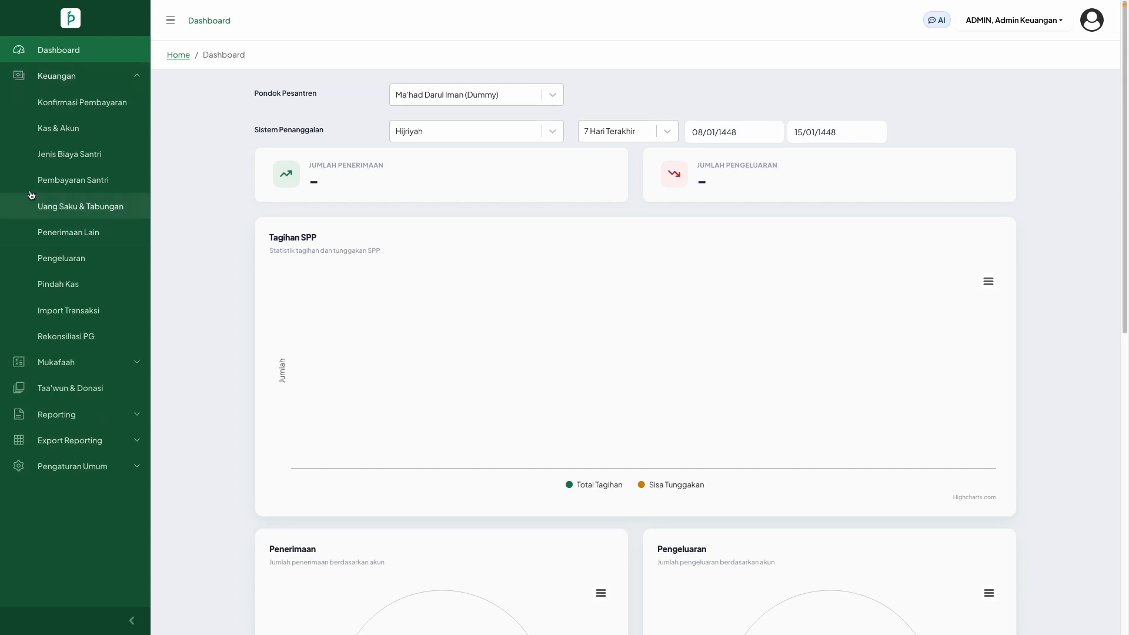
pyautogui.click(50, 468)
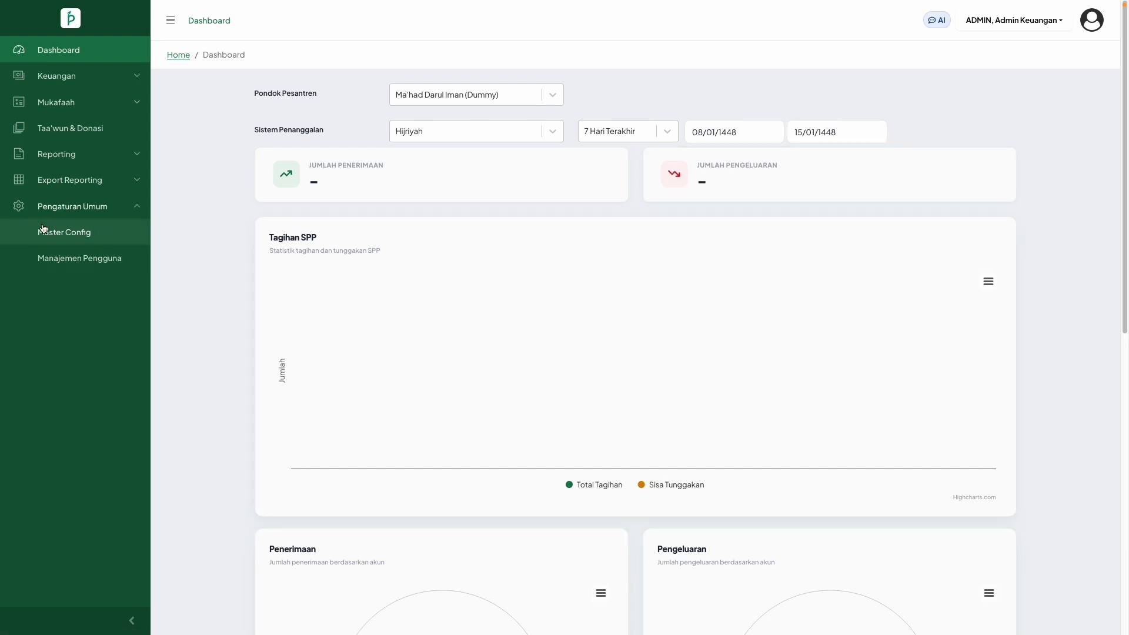
pyautogui.click(69, 233)
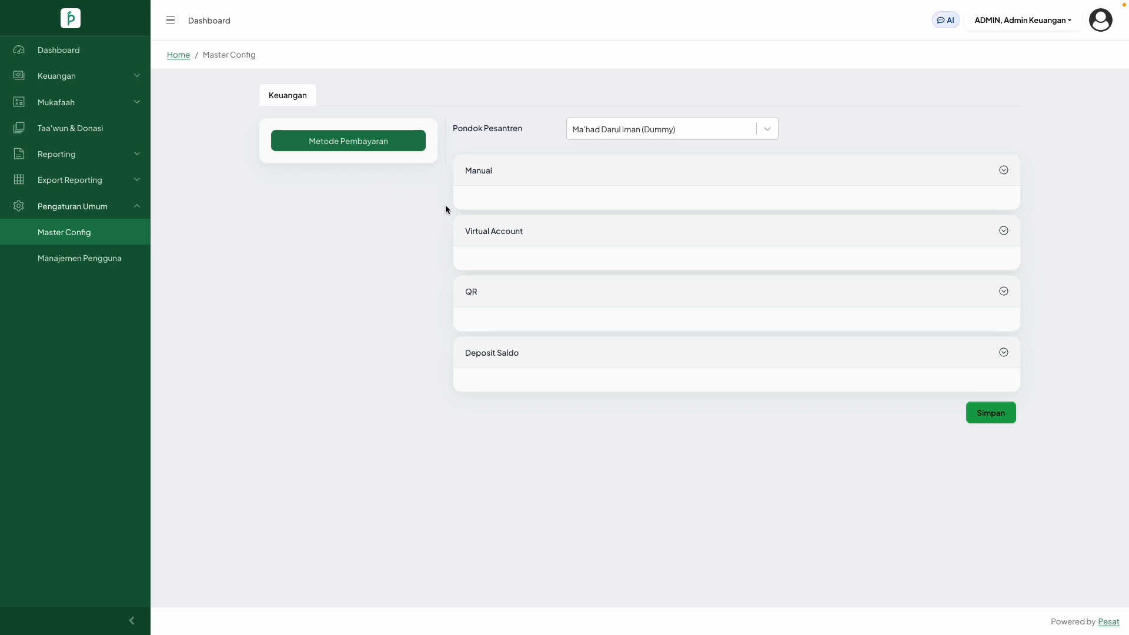
pyautogui.click(1004, 171)
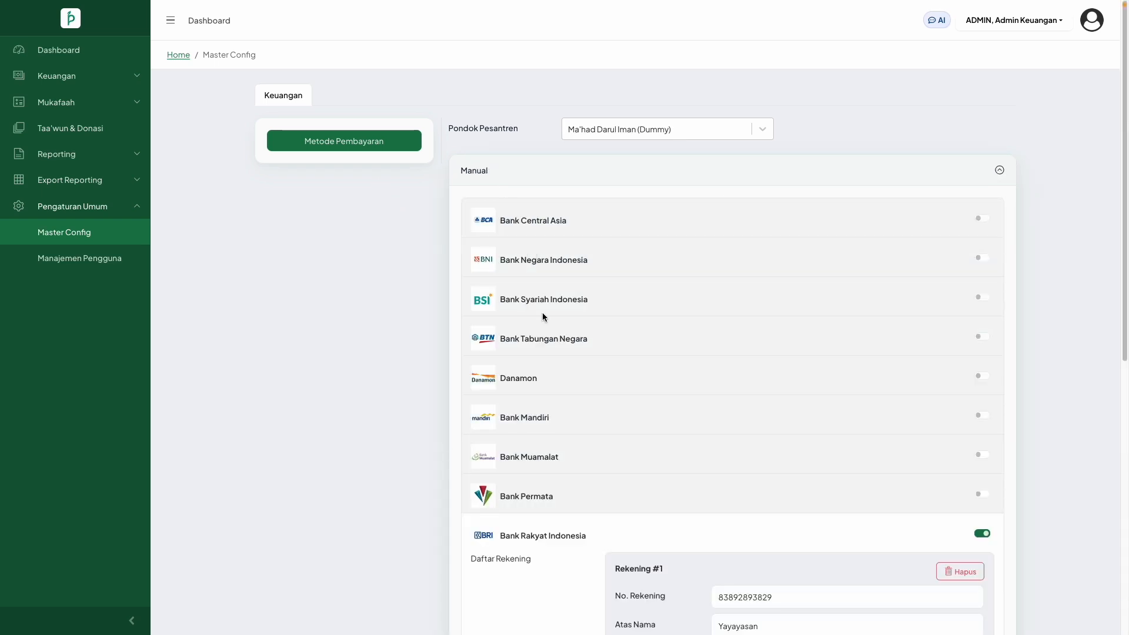
pyautogui.scroll(-3, 542, 313)
pyautogui.scroll(3, 542, 313)
pyautogui.scroll(-1, 569, 413)
pyautogui.scroll(-3, 569, 413)
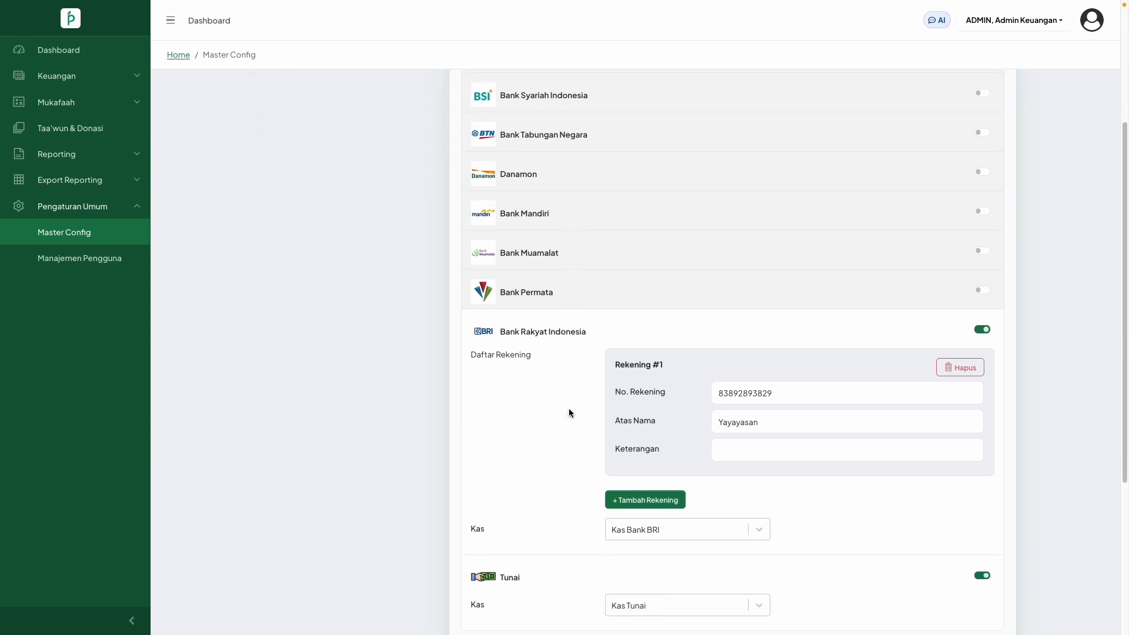
pyautogui.scroll(-4, 635, 457)
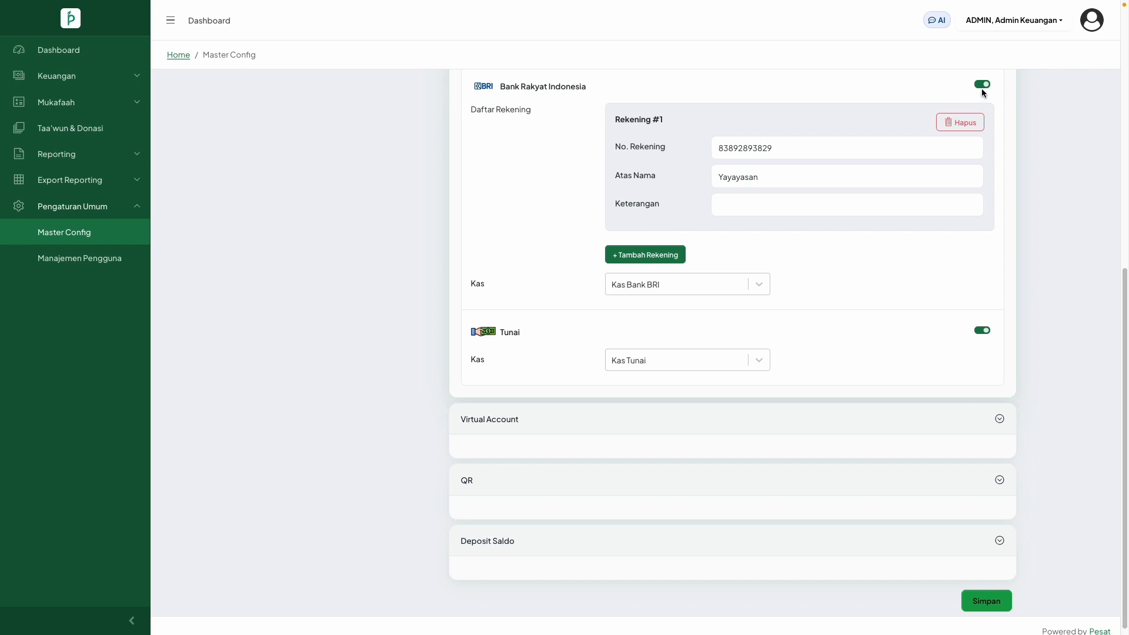
pyautogui.scroll(-1, 858, 308)
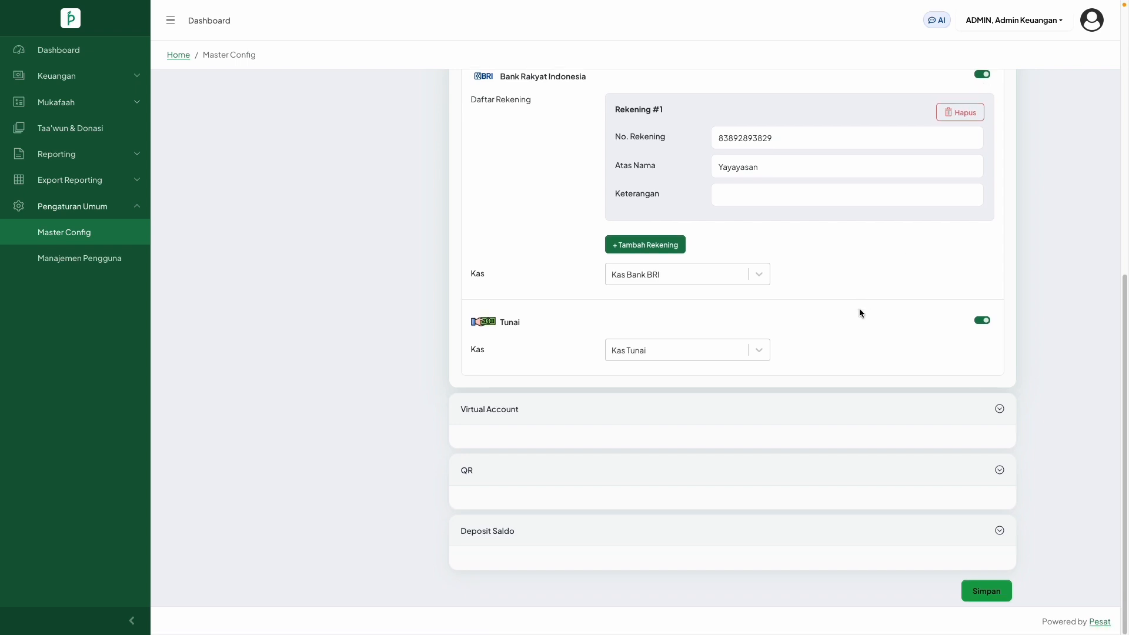
# - Expand the Virtual Account and QR payment sections and review the payment methods with their assigned Kas
pyautogui.click(998, 412)
pyautogui.scroll(-3, 803, 432)
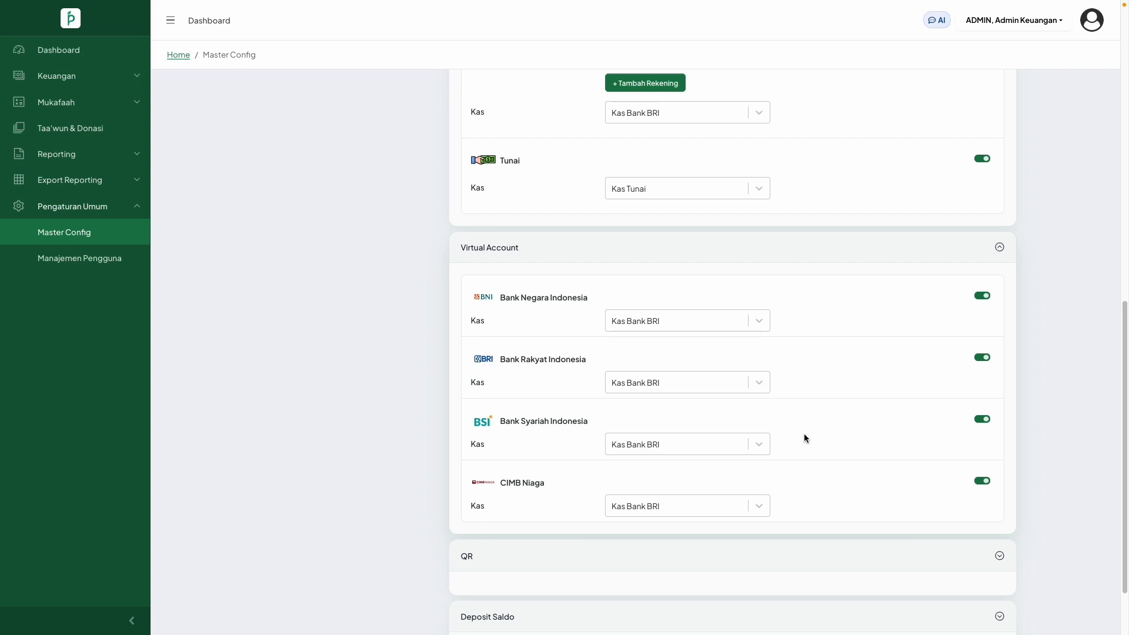
pyautogui.scroll(-2, 804, 437)
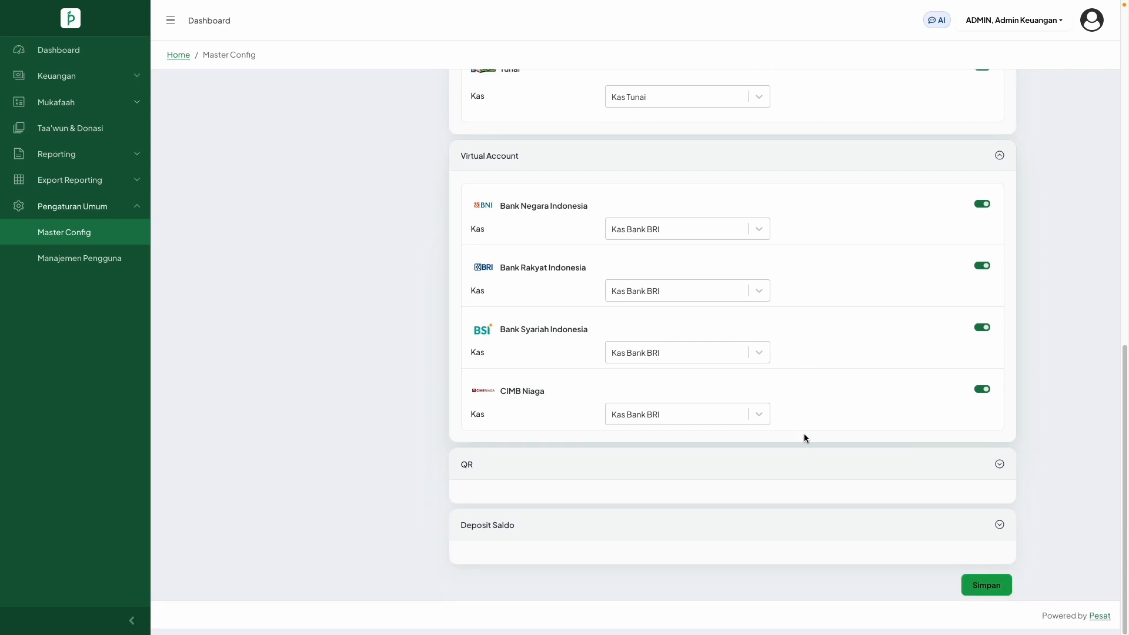
pyautogui.click(1000, 476)
pyautogui.scroll(7, 864, 502)
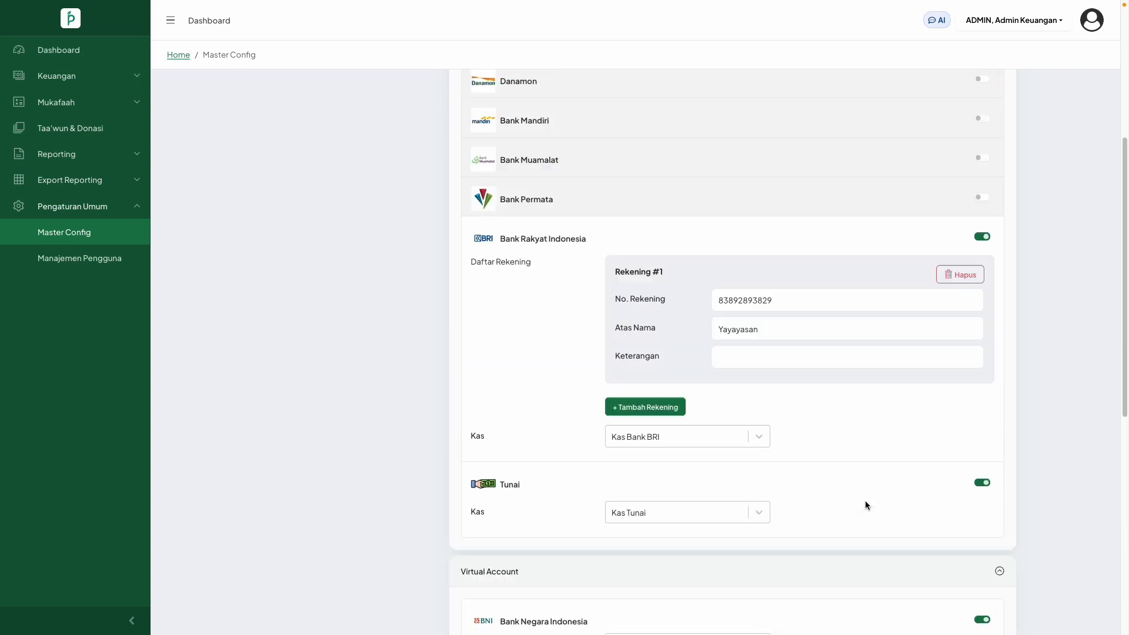
pyautogui.scroll(5, 865, 499)
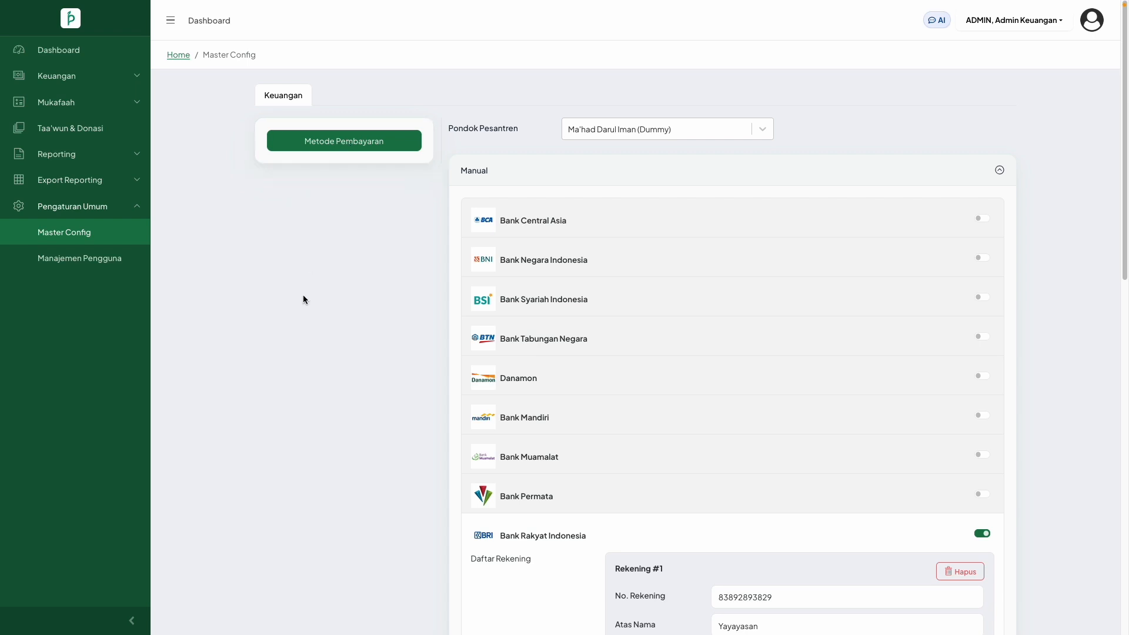
pyautogui.scroll(-3, 302, 294)
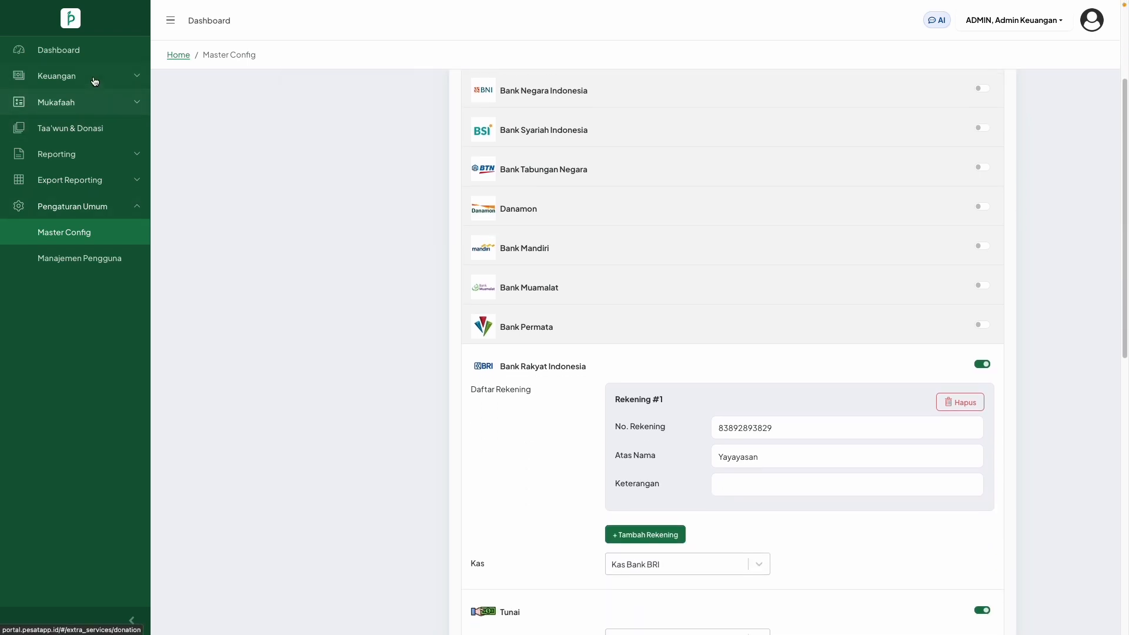
# - Open the Kas & Akun page of Keuangan and show its Akun list
pyautogui.click(94, 81)
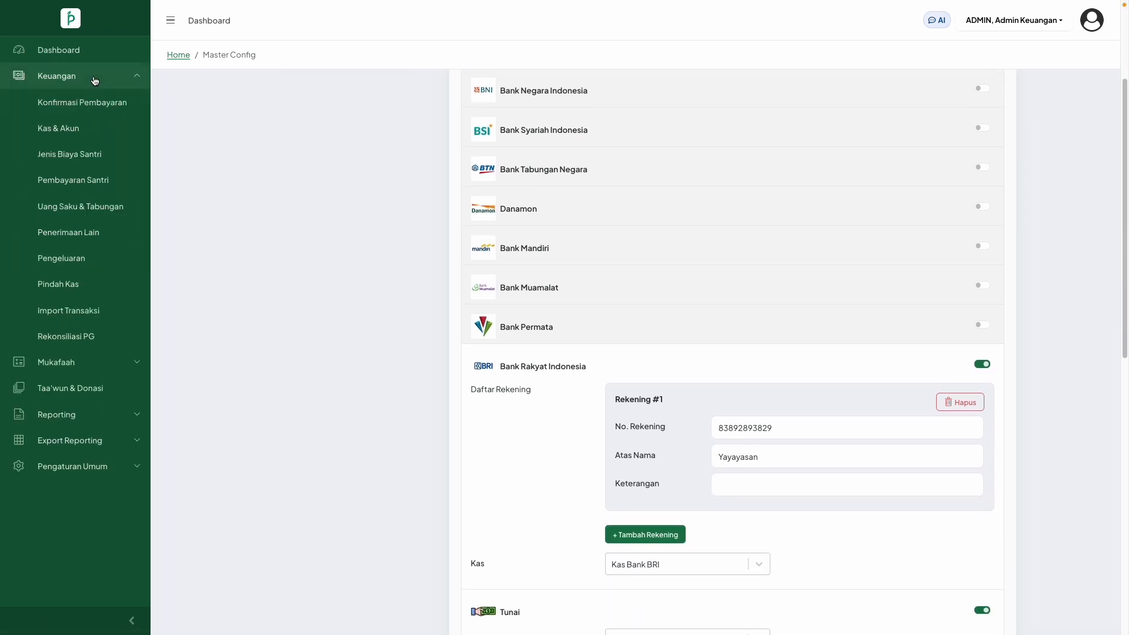
pyautogui.click(70, 133)
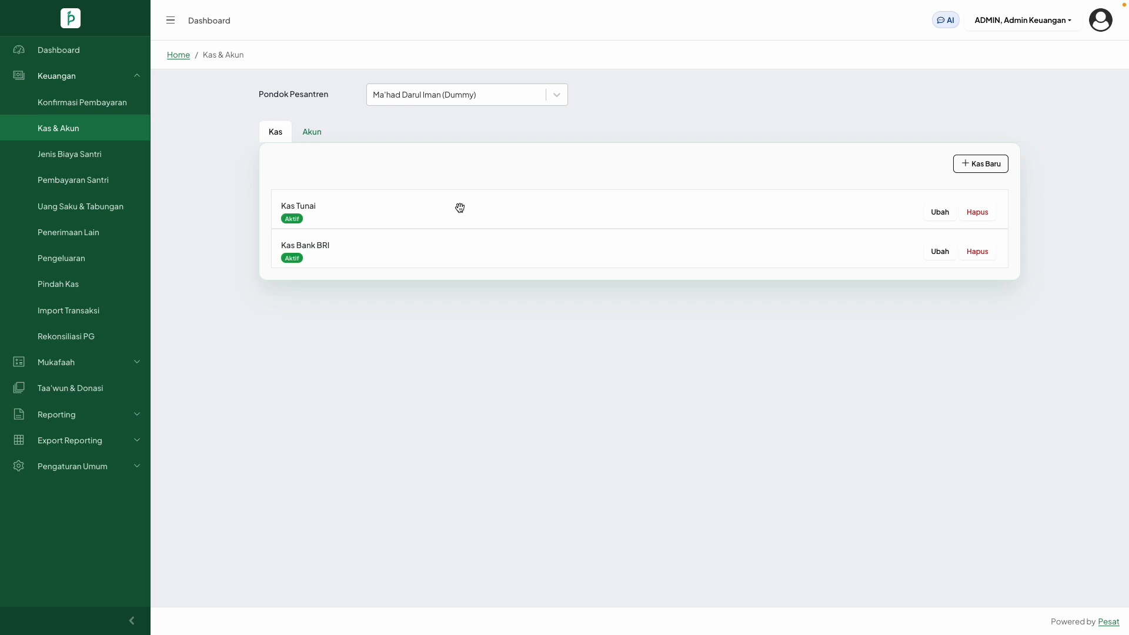
pyautogui.moveTo(460, 208); pyautogui.dragTo(428, 249)
pyautogui.click(311, 136)
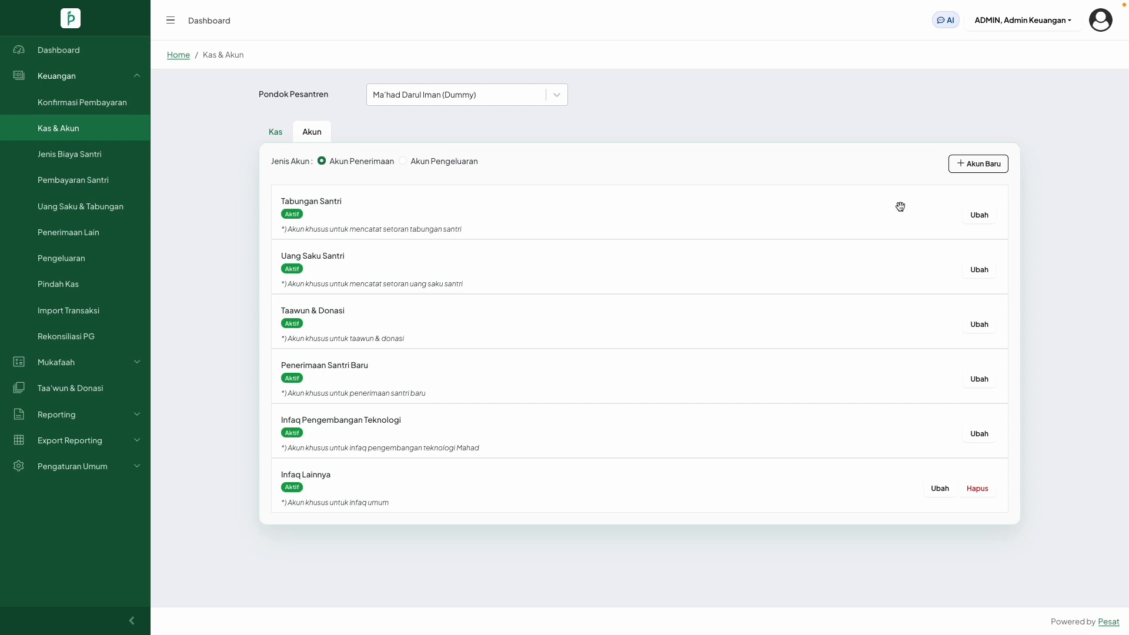
# - Add and save a new Akun Penerimaan with code 1 and the name SPP
pyautogui.click(964, 169)
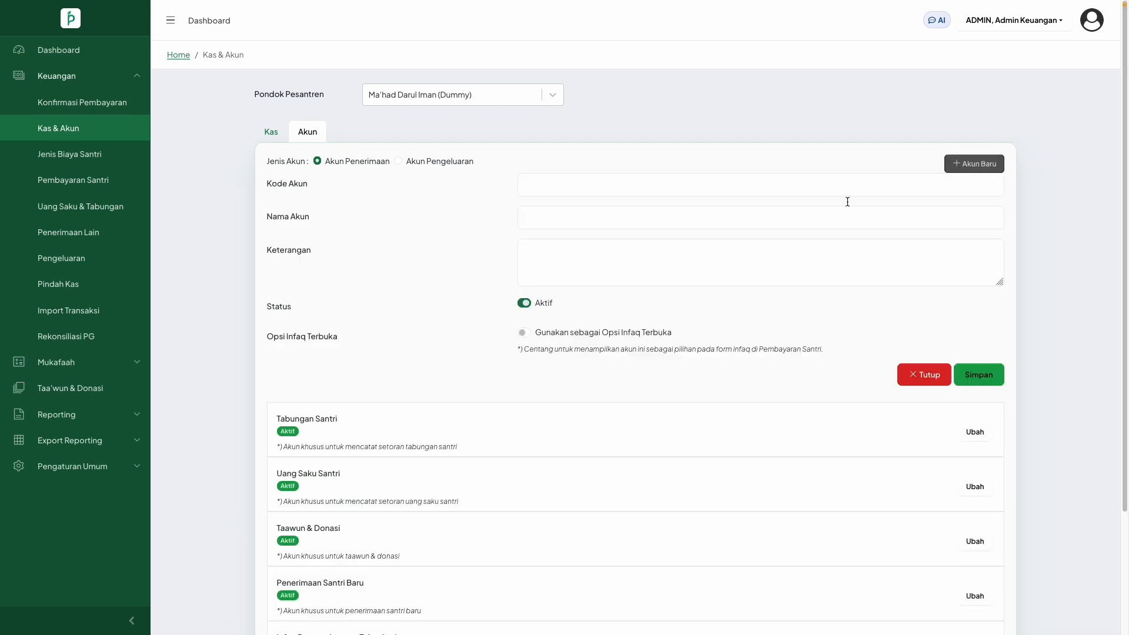
pyautogui.click(588, 188)
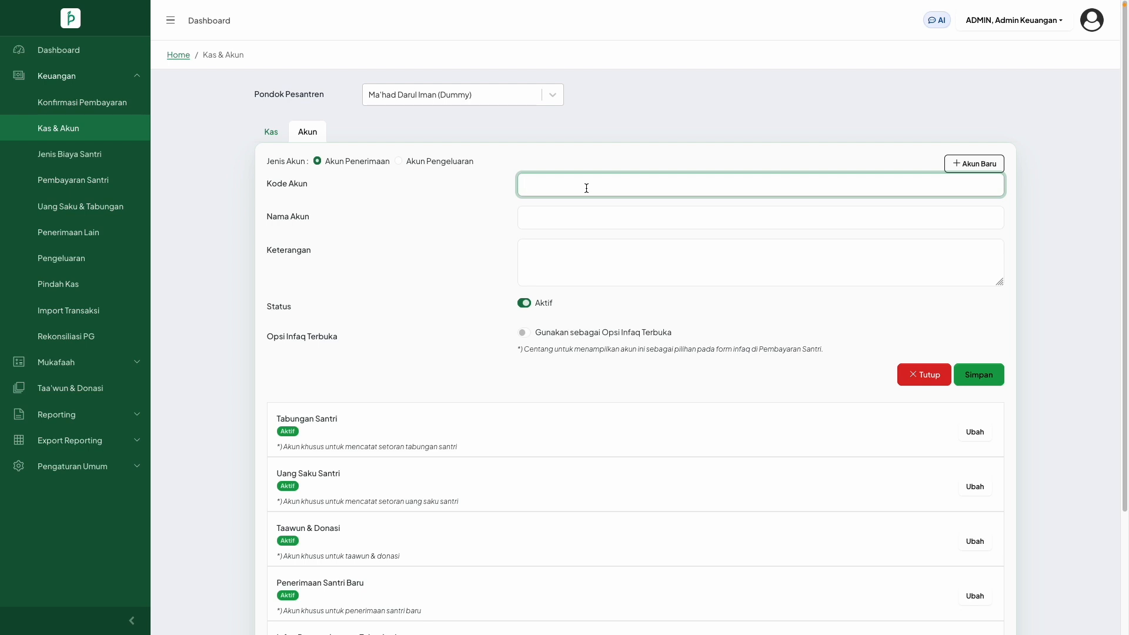
pyautogui.write('1')
pyautogui.click(563, 224)
pyautogui.write('SPP')
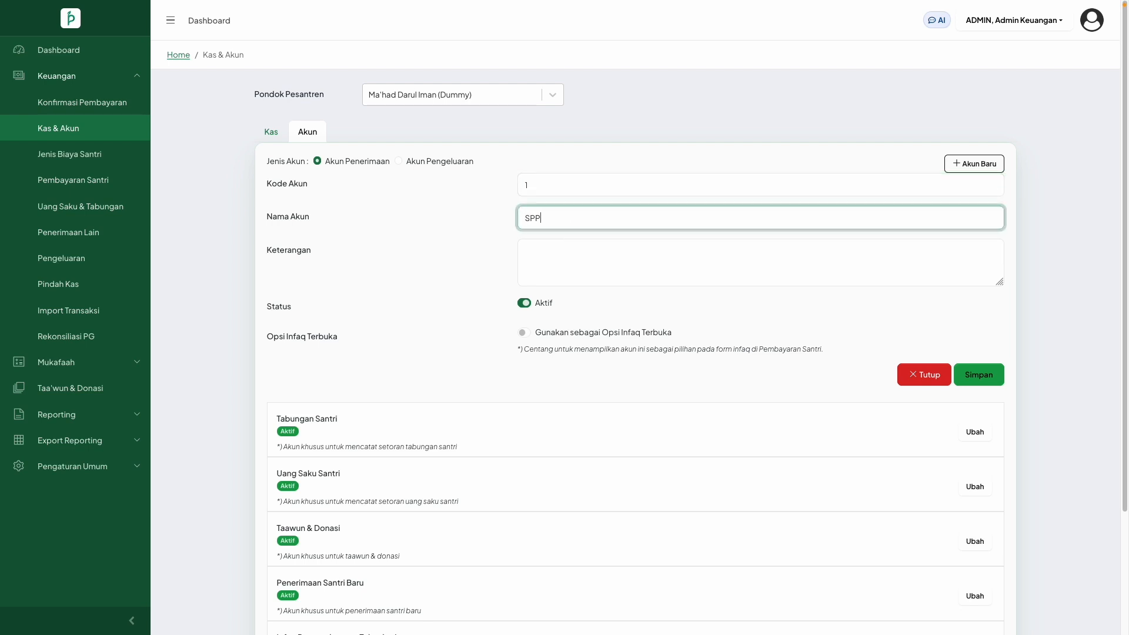
pyautogui.press('Tab')
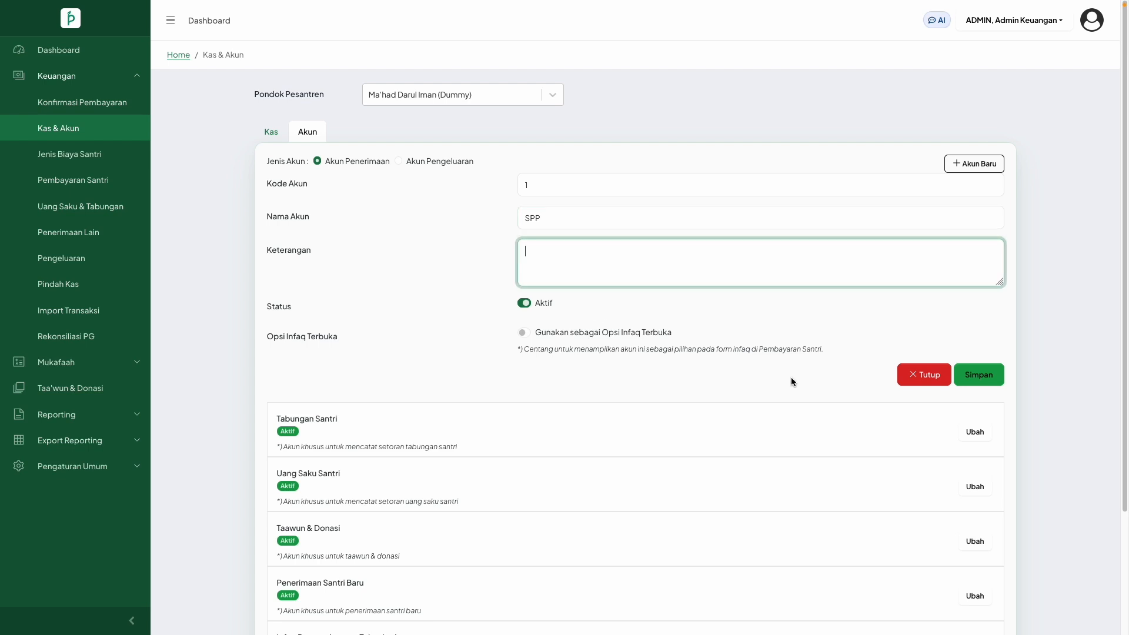
pyautogui.click(978, 376)
# - Add and save another Akun Penerimaan with code 2 and the name Uang Sarpras
pyautogui.click(974, 165)
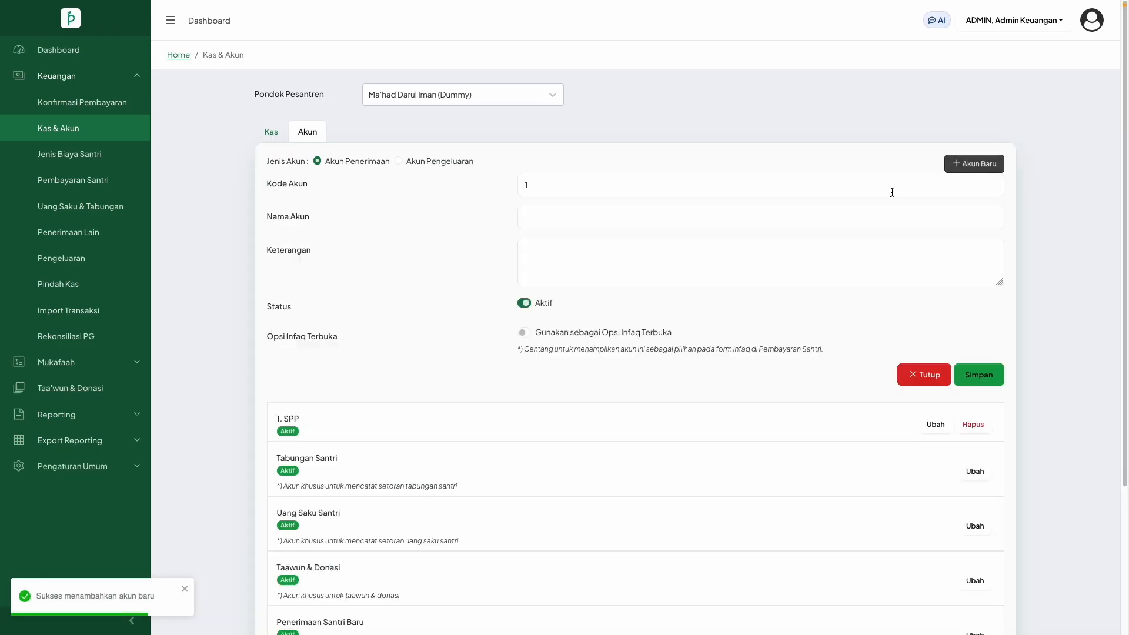
pyautogui.click(606, 182)
pyautogui.write('2')
pyautogui.click(583, 210)
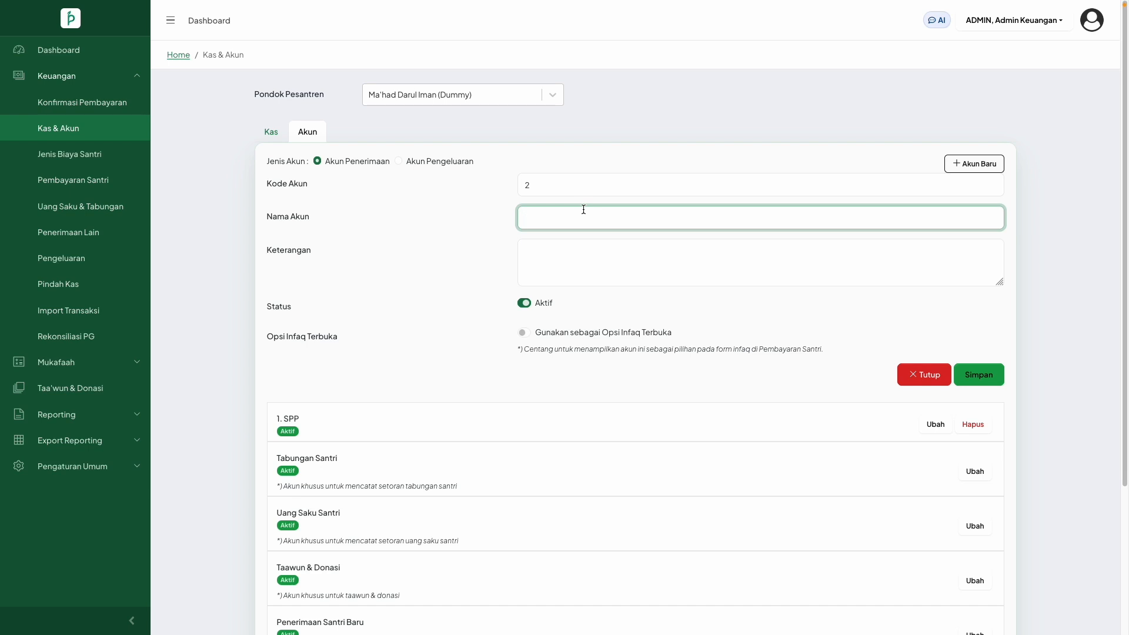
pyautogui.write('Uang Sarpras')
pyautogui.press('Tab')
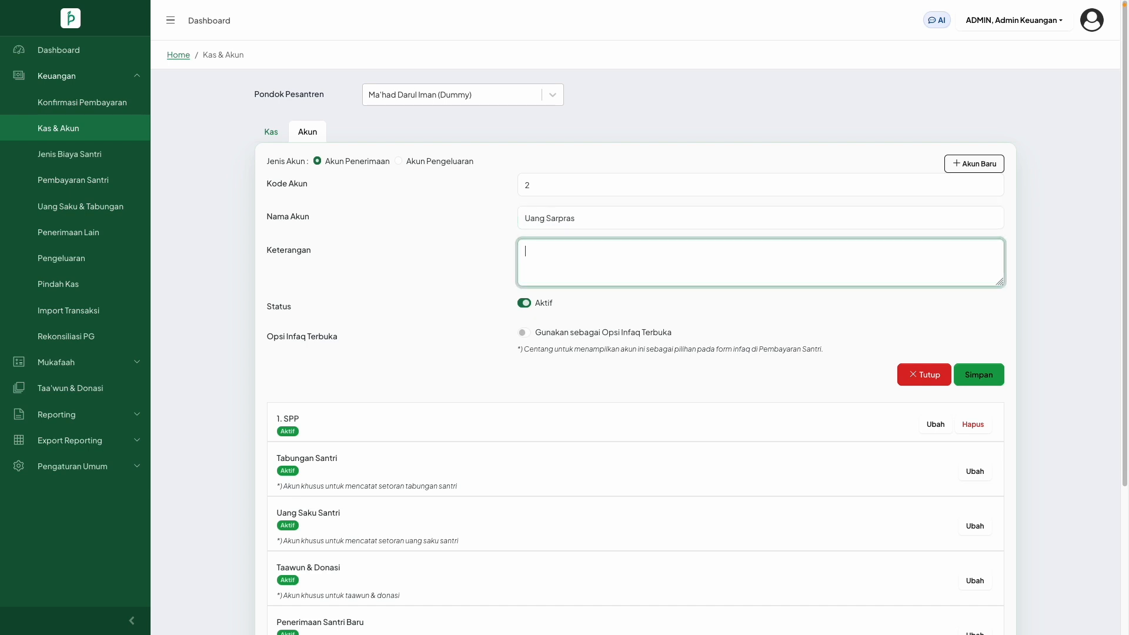
pyautogui.click(964, 376)
# - Add and save a third Akun Penerimaan with code 3 and the name Modul Semester 1
pyautogui.click(972, 164)
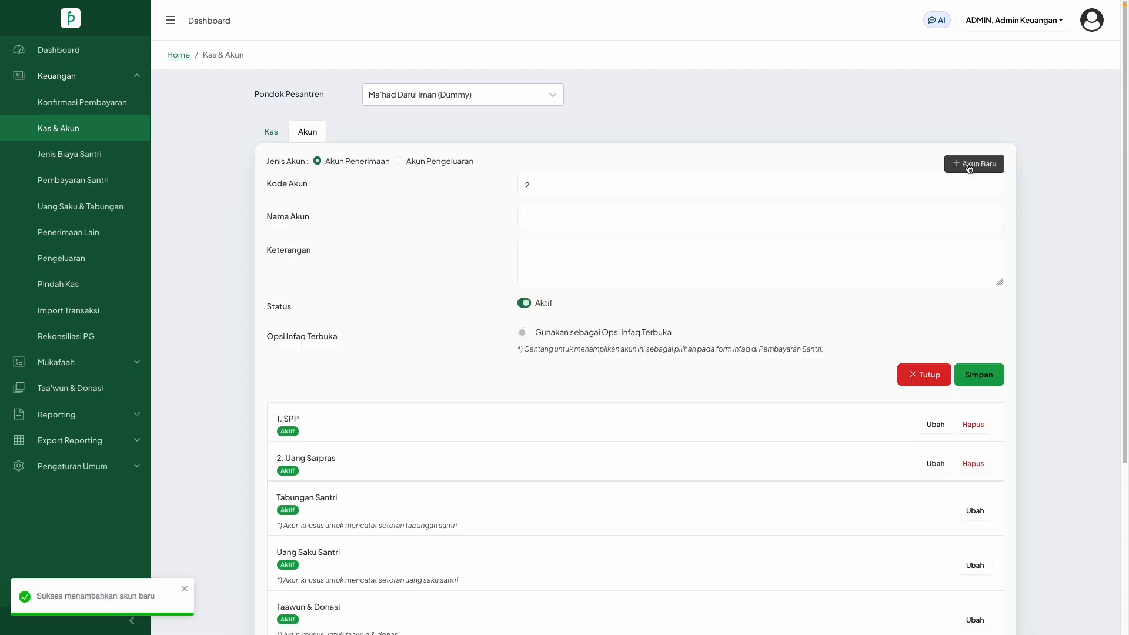
pyautogui.click(653, 183)
pyautogui.press('BackSpace')
pyautogui.write('3')
pyautogui.press('Tab')
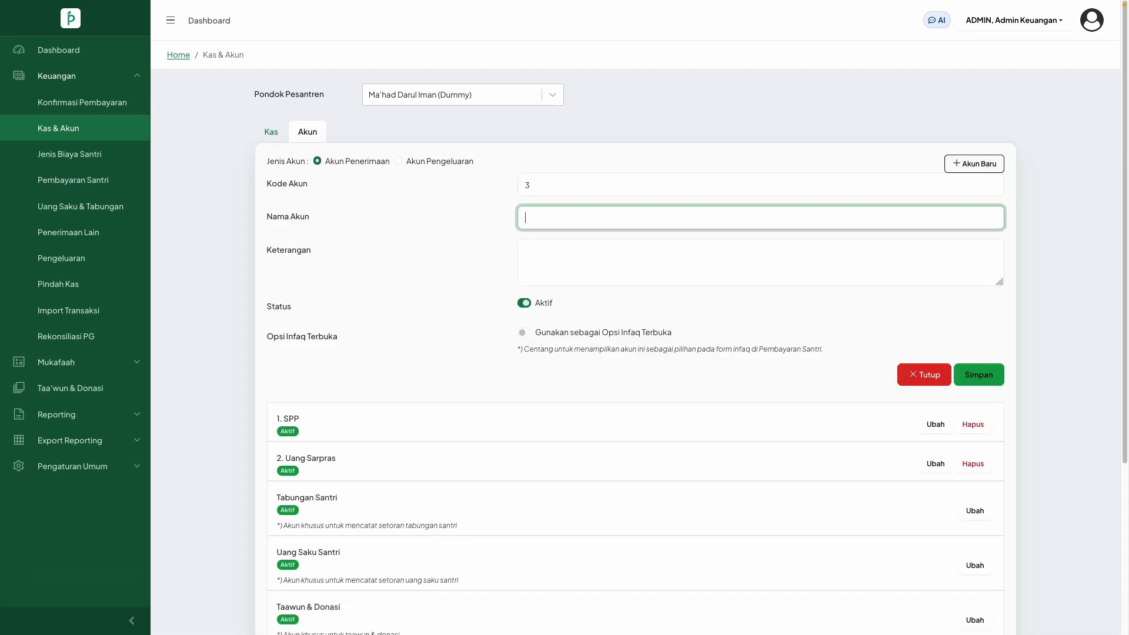
pyautogui.write('Modul Semester 1')
pyautogui.click(975, 371)
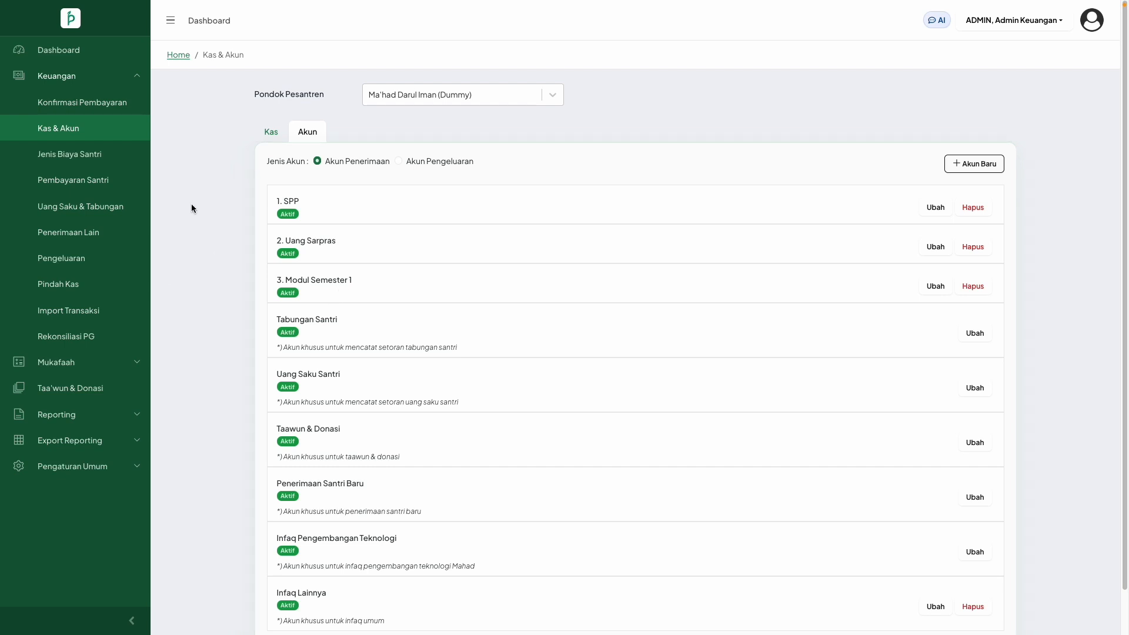
# - Open Jenis Biaya Santri and select the school year 1447/1448 - 2027/2028
pyautogui.click(105, 163)
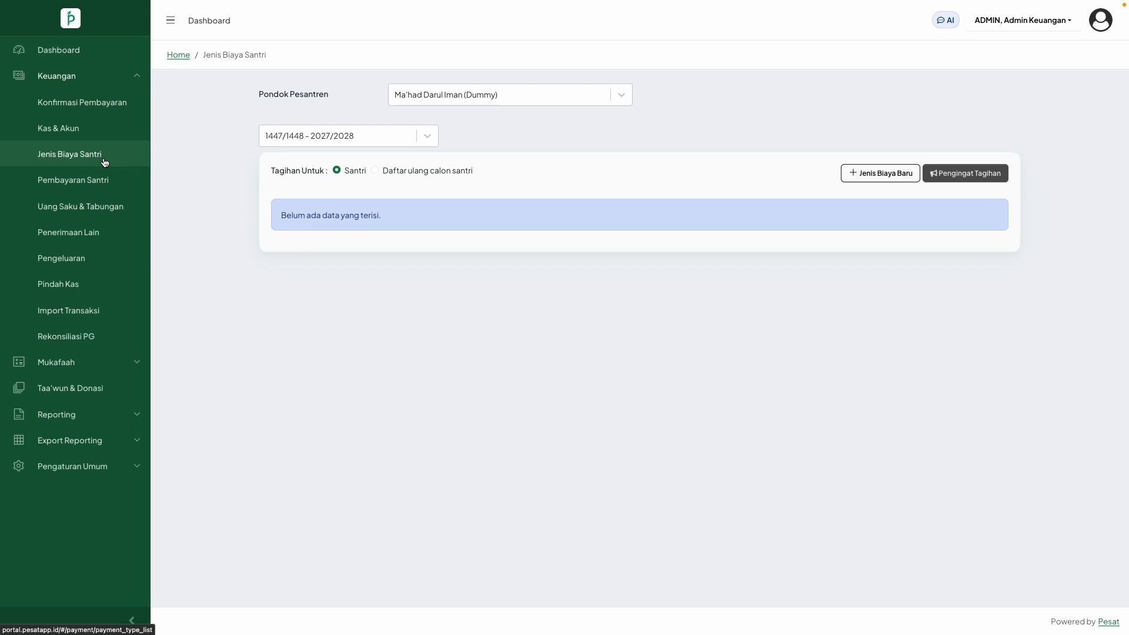
pyautogui.click(266, 139)
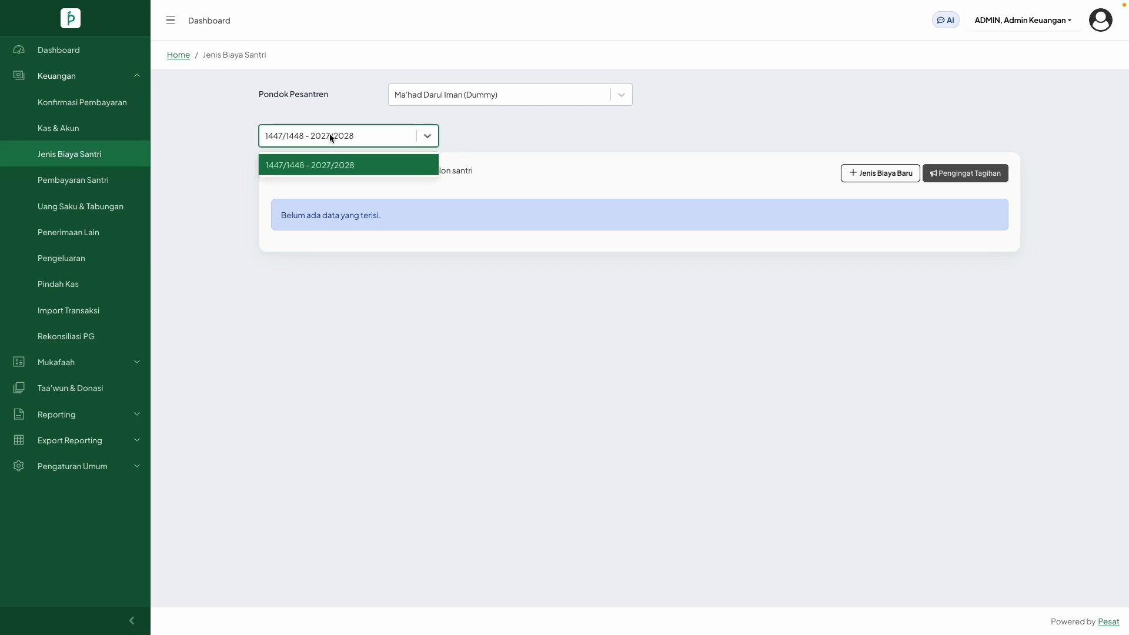
pyautogui.click(339, 169)
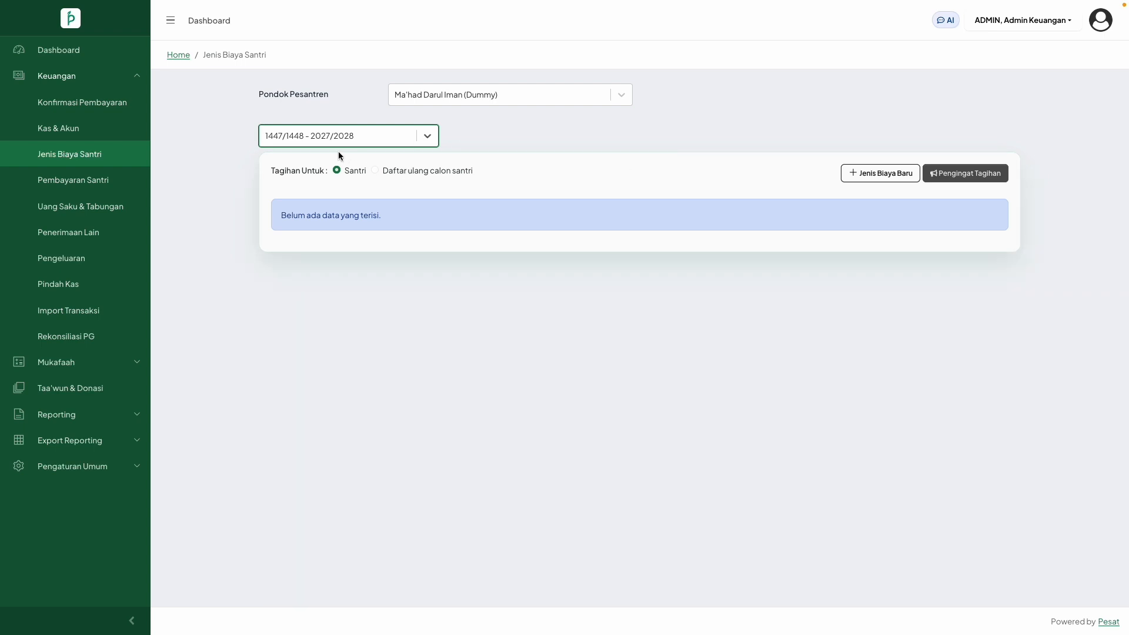
pyautogui.click(631, 131)
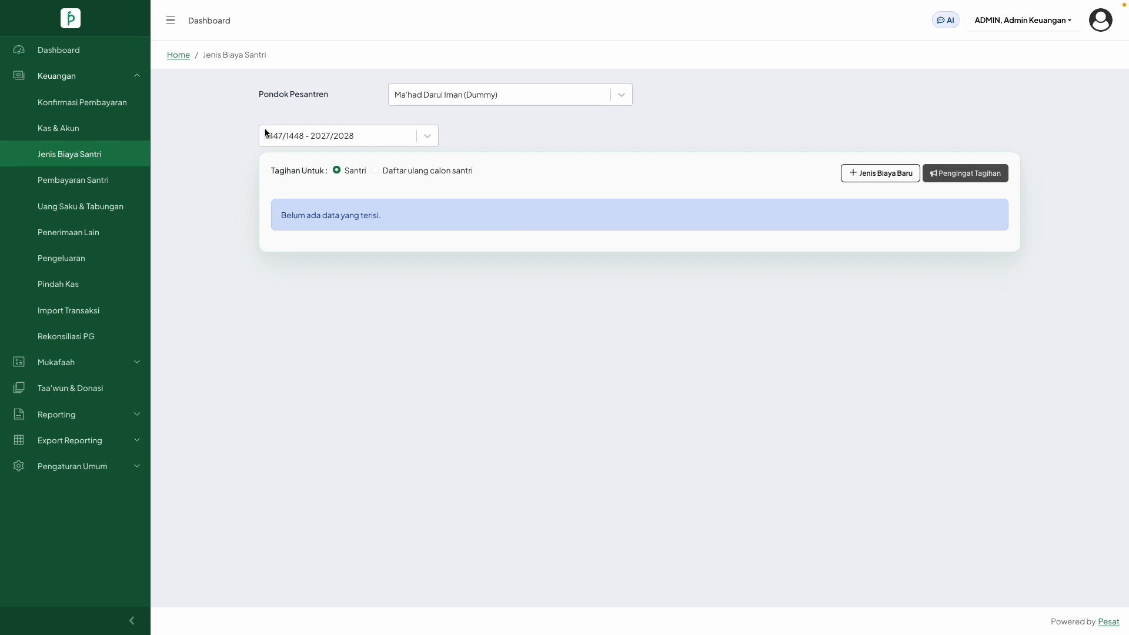
pyautogui.click(306, 137)
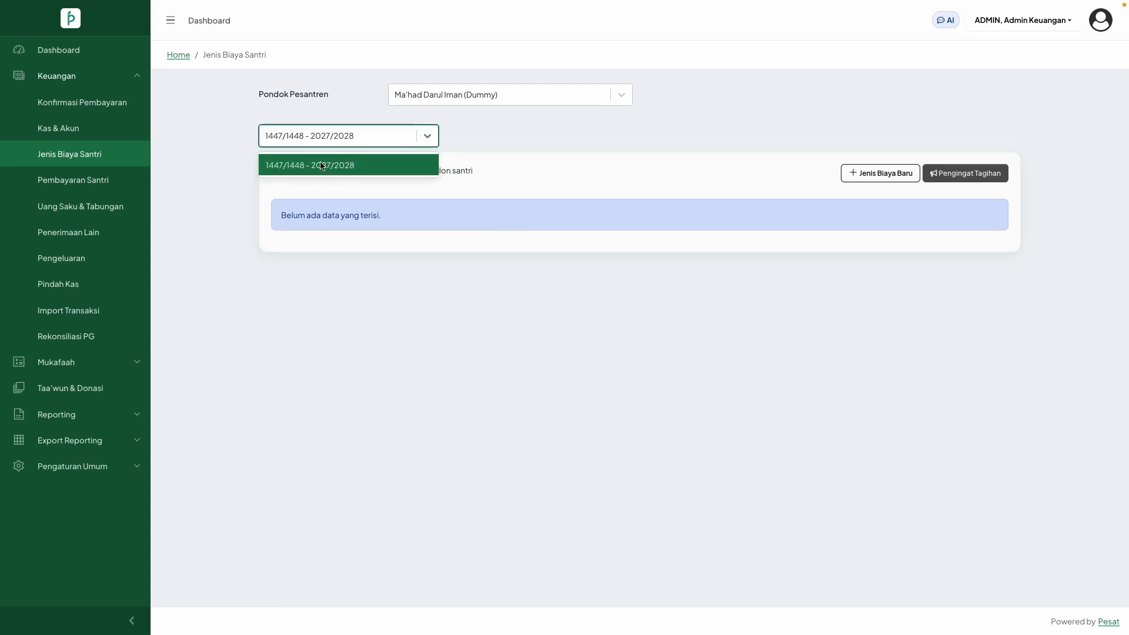
pyautogui.click(360, 168)
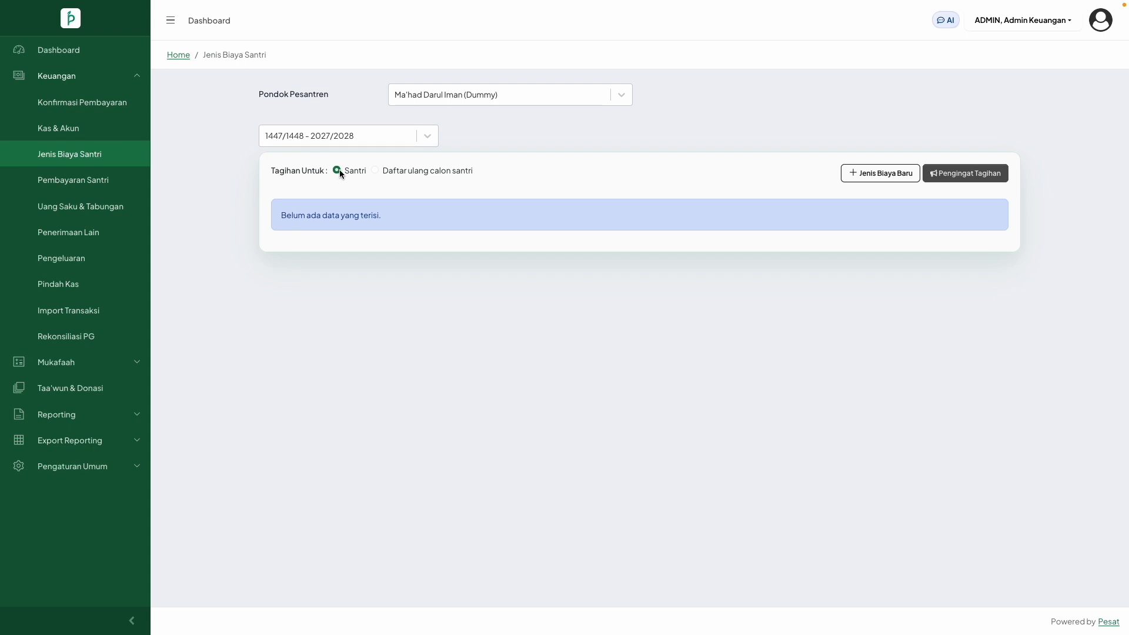
# - Create and save a Bulanan fee type for account 1. SPP, named SPP 1447/1448 and marked as Tagihan SPP
pyautogui.click(868, 180)
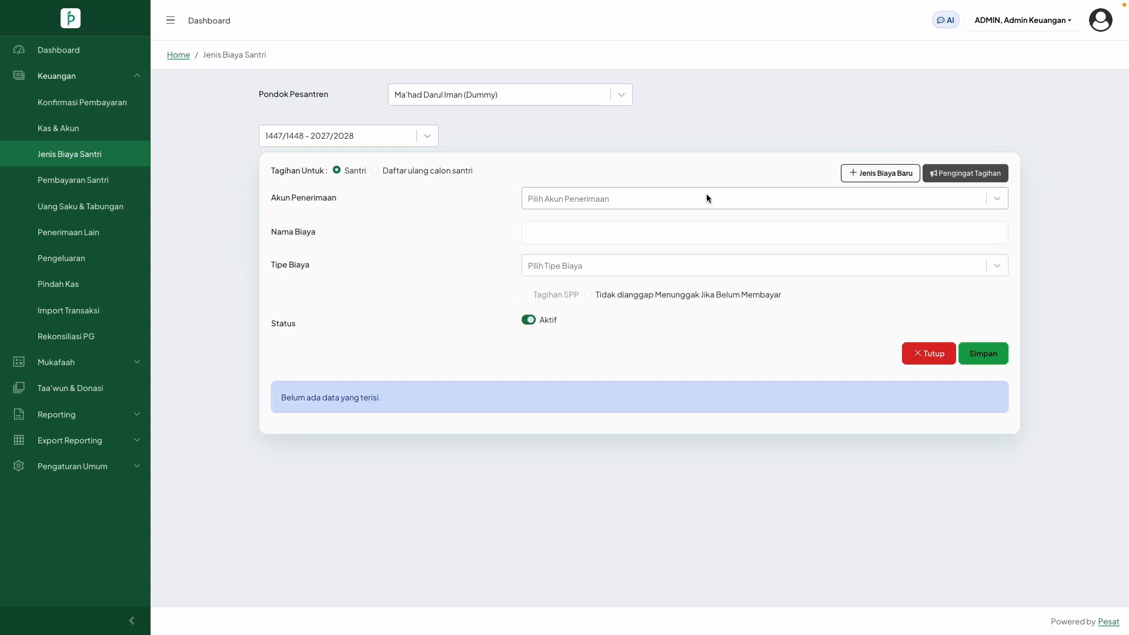
pyautogui.click(548, 200)
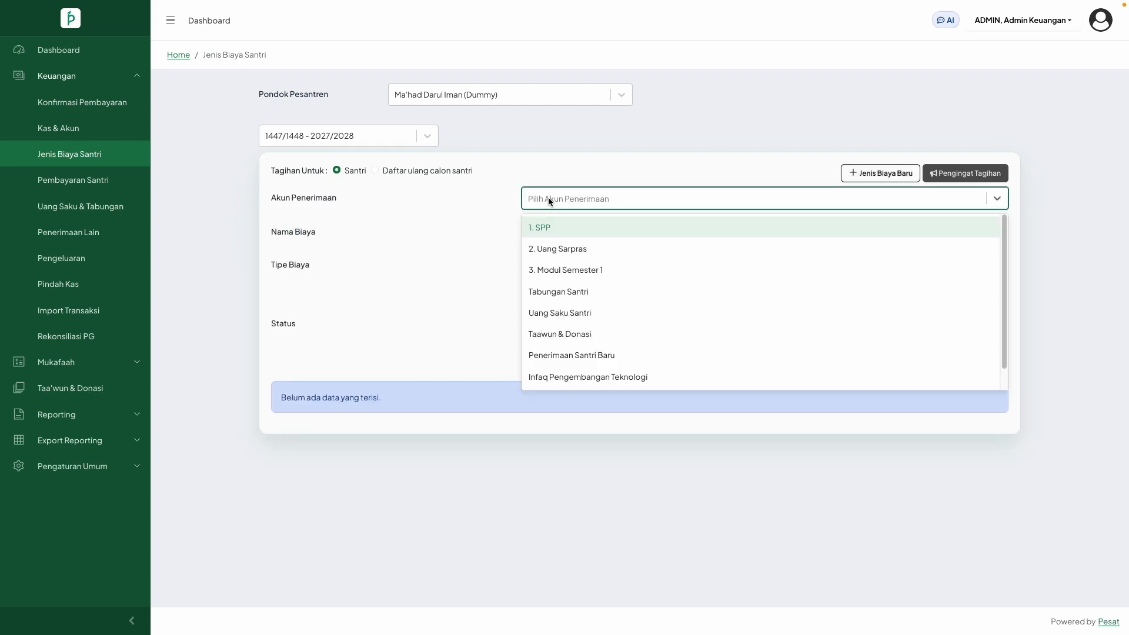
pyautogui.click(556, 227)
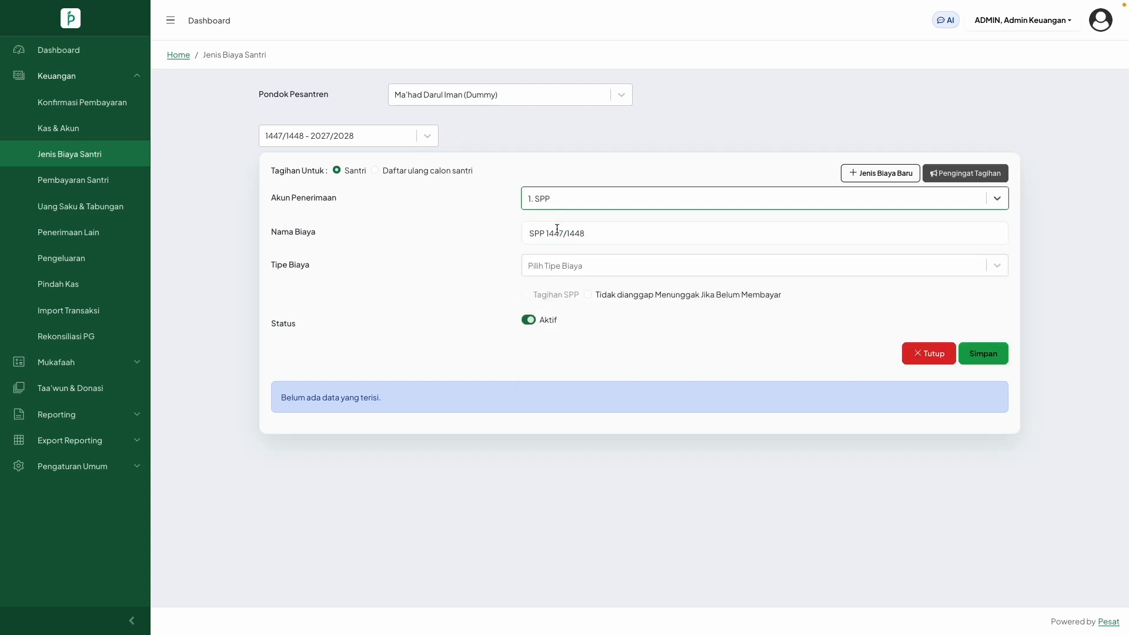
pyautogui.click(570, 268)
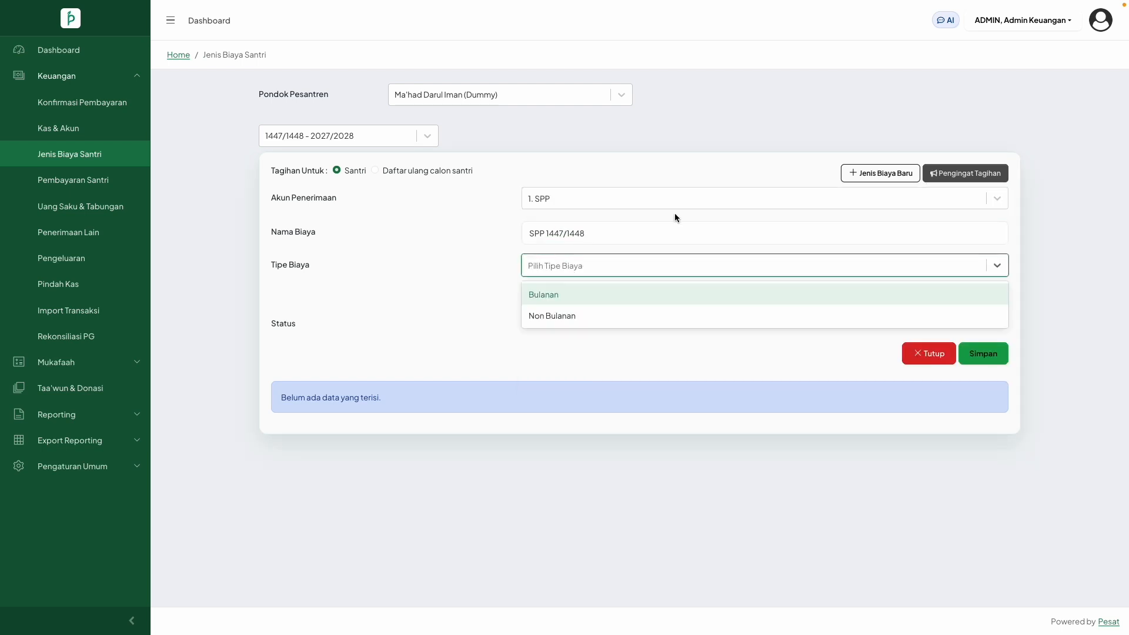
pyautogui.click(551, 291)
pyautogui.click(525, 294)
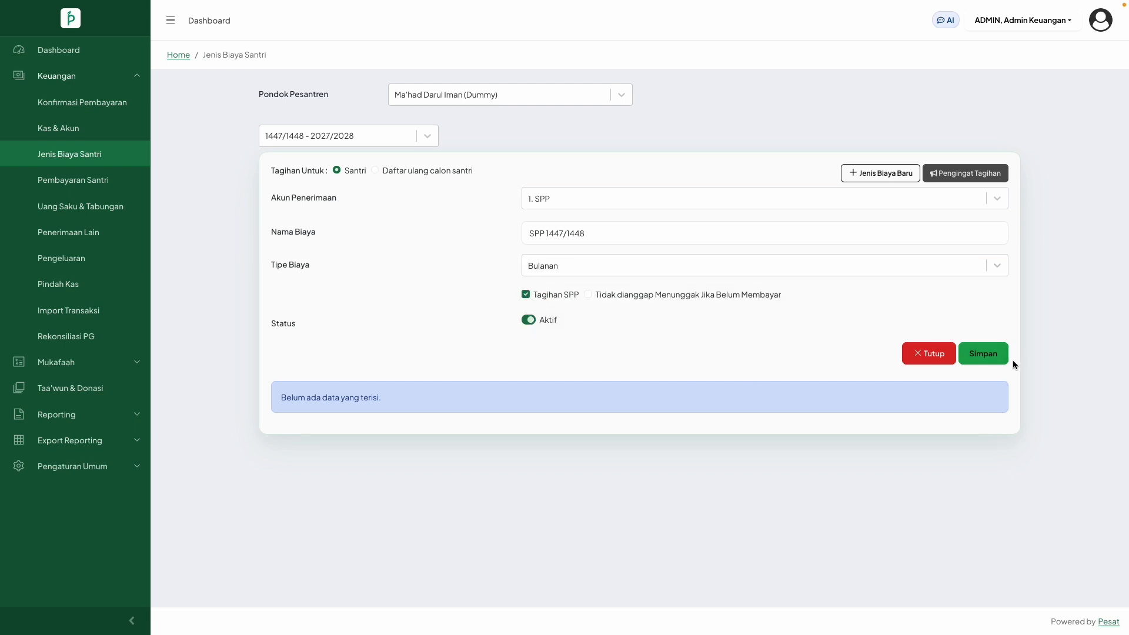
pyautogui.click(997, 358)
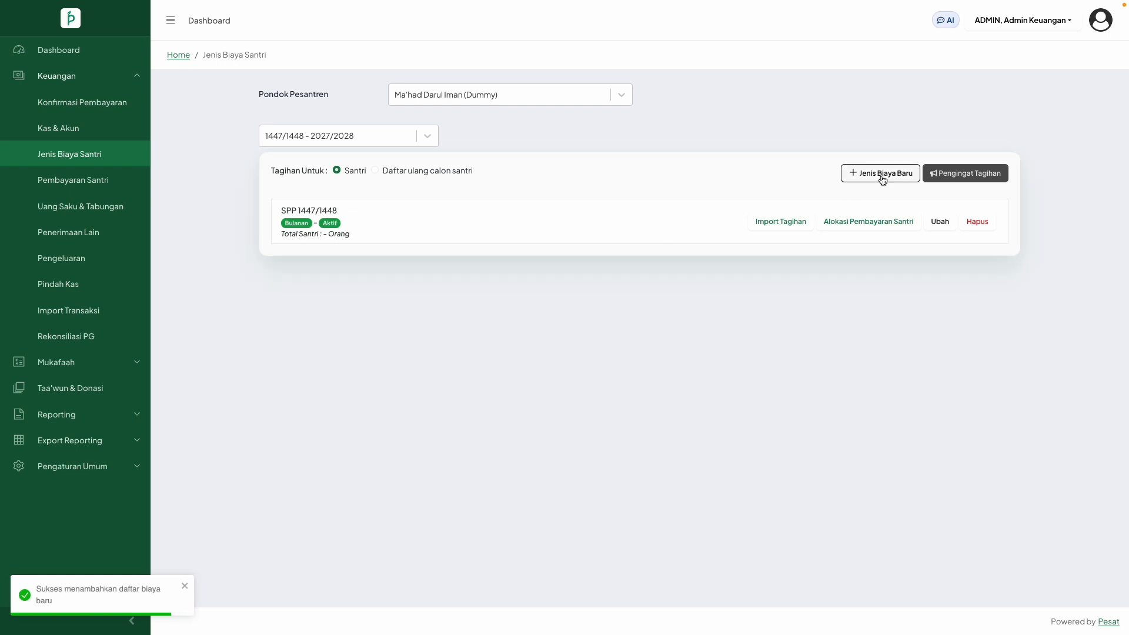
# - Create and save a Non Bulanan fee type for account 2. Uang Sarpras, named Uang Sarpras 1447/1448
pyautogui.click(883, 176)
pyautogui.click(646, 194)
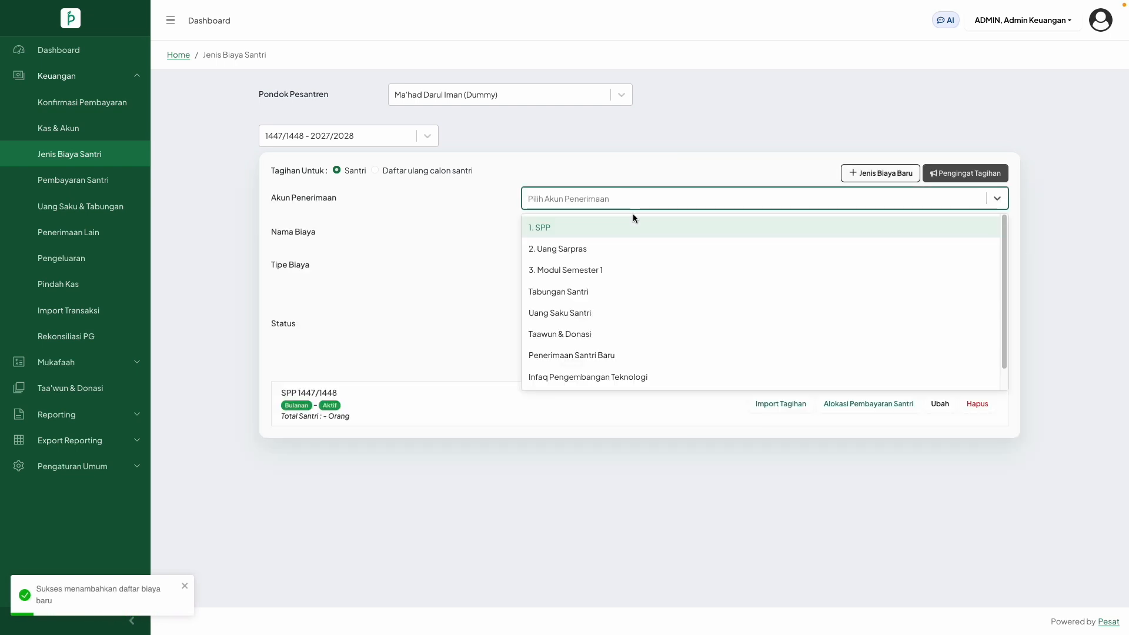
pyautogui.click(624, 248)
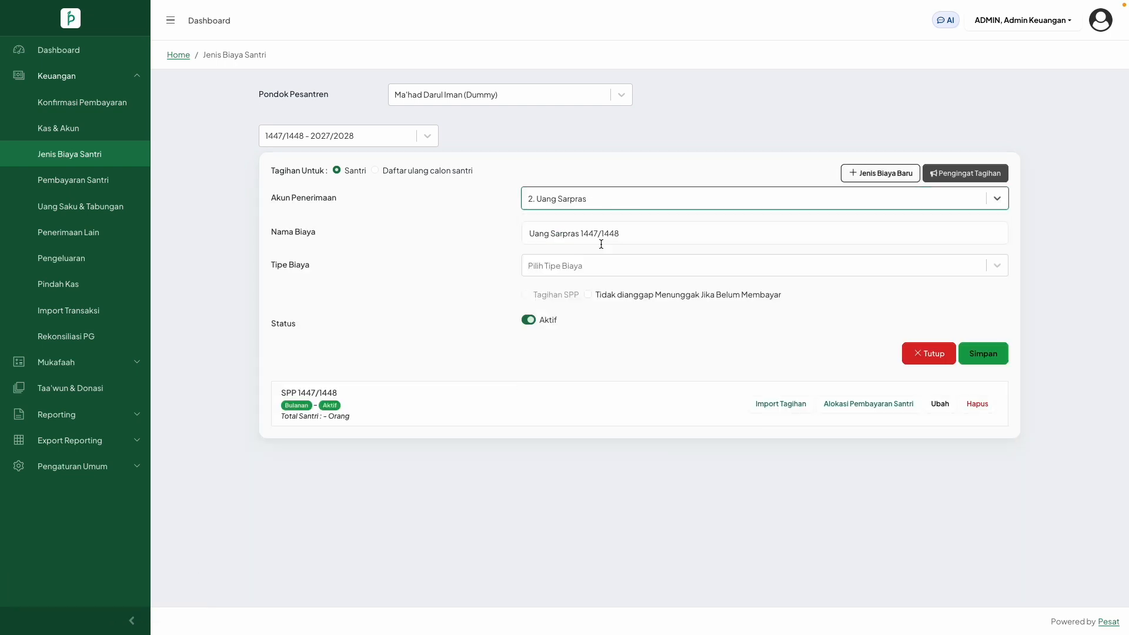
pyautogui.click(555, 268)
pyautogui.click(554, 315)
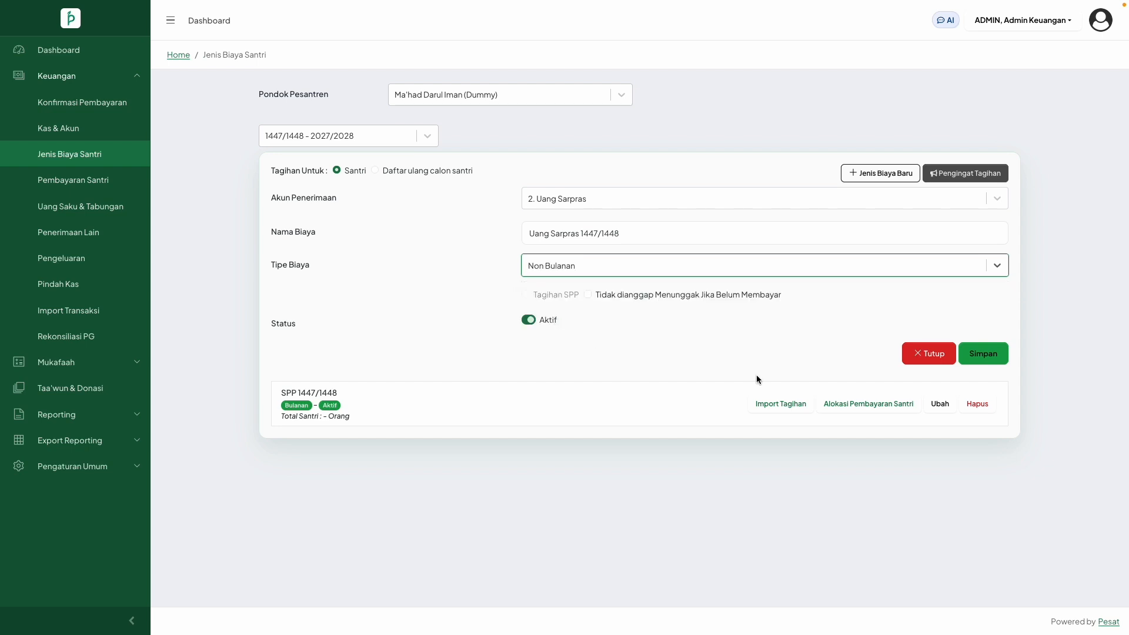
pyautogui.click(981, 355)
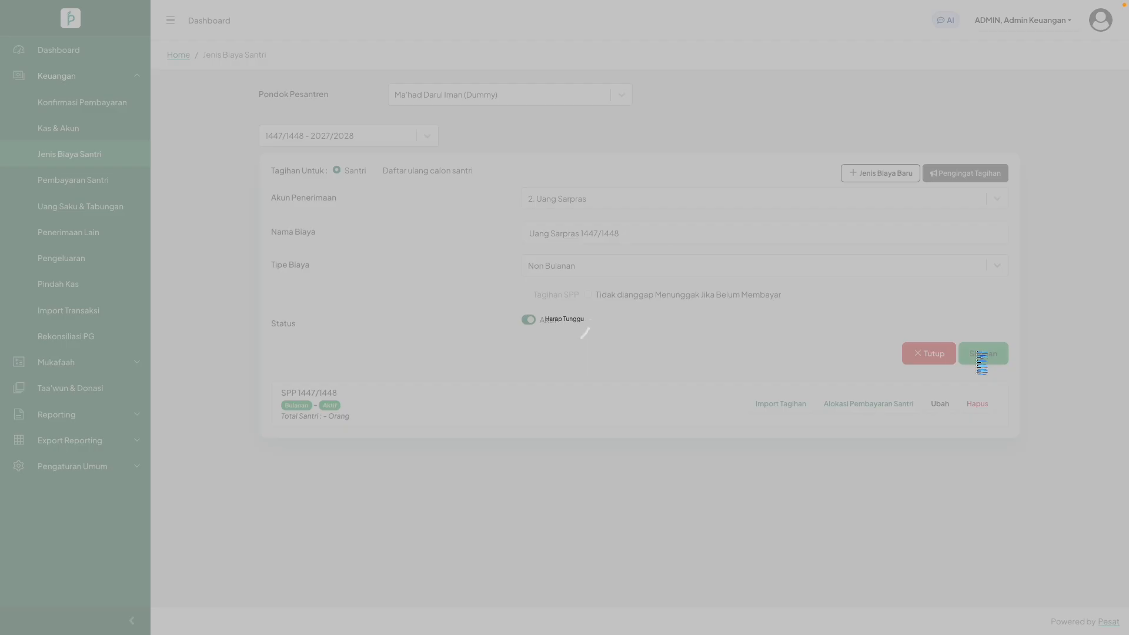
# - Create and save a Non Bulanan fee type for account 3. Modul Semester 1, named Modul Semester 1 1447/1448
pyautogui.click(880, 174)
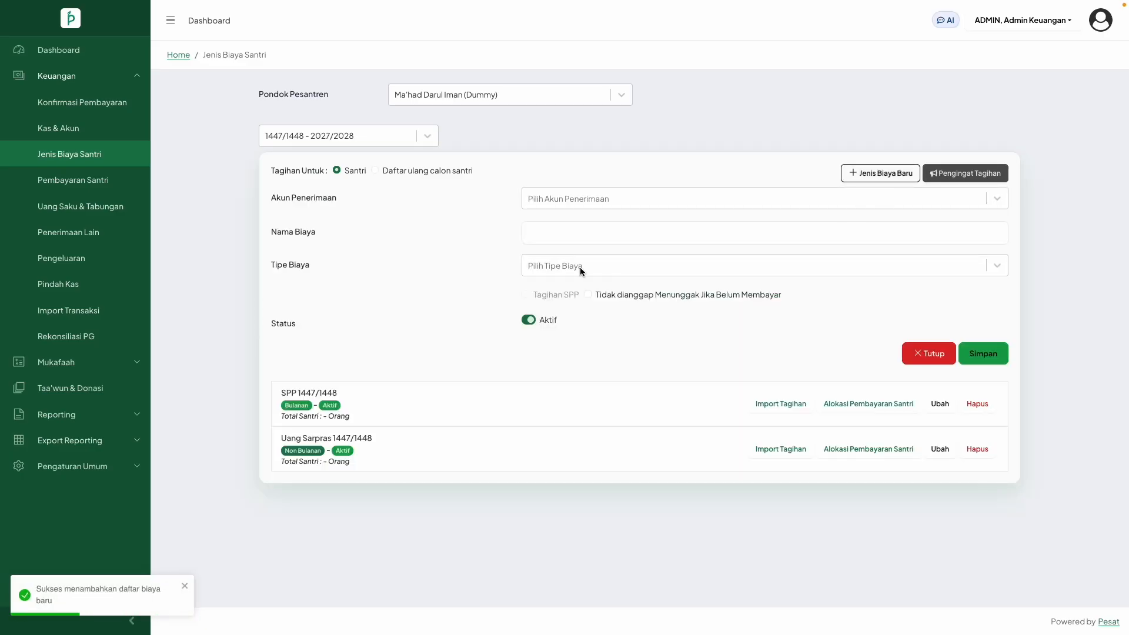
pyautogui.click(545, 197)
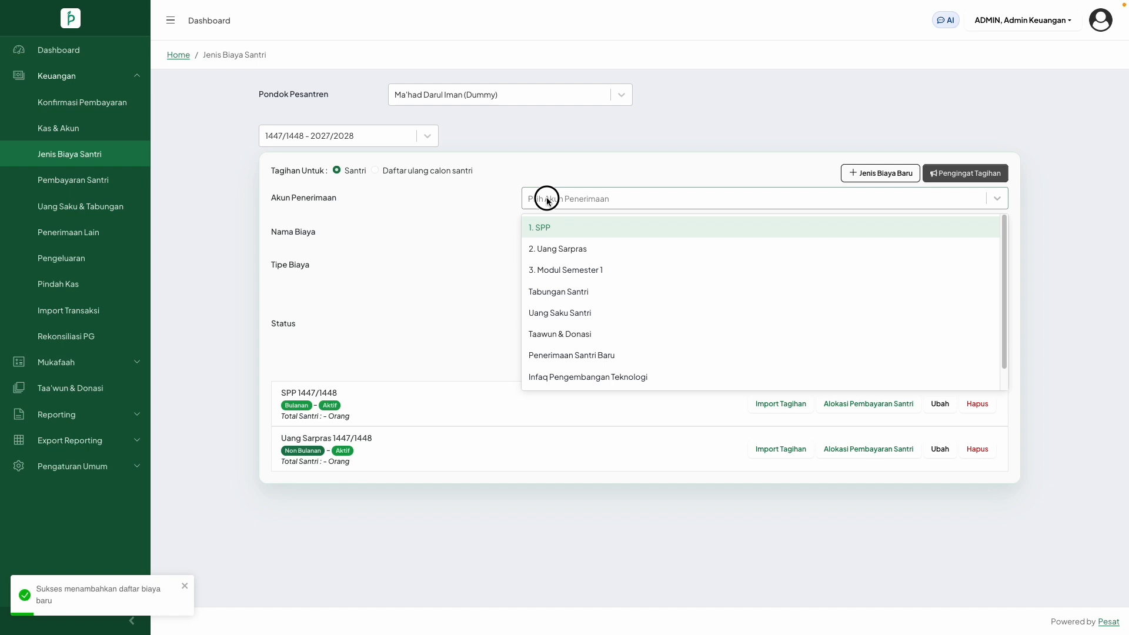
pyautogui.click(552, 270)
pyautogui.click(552, 265)
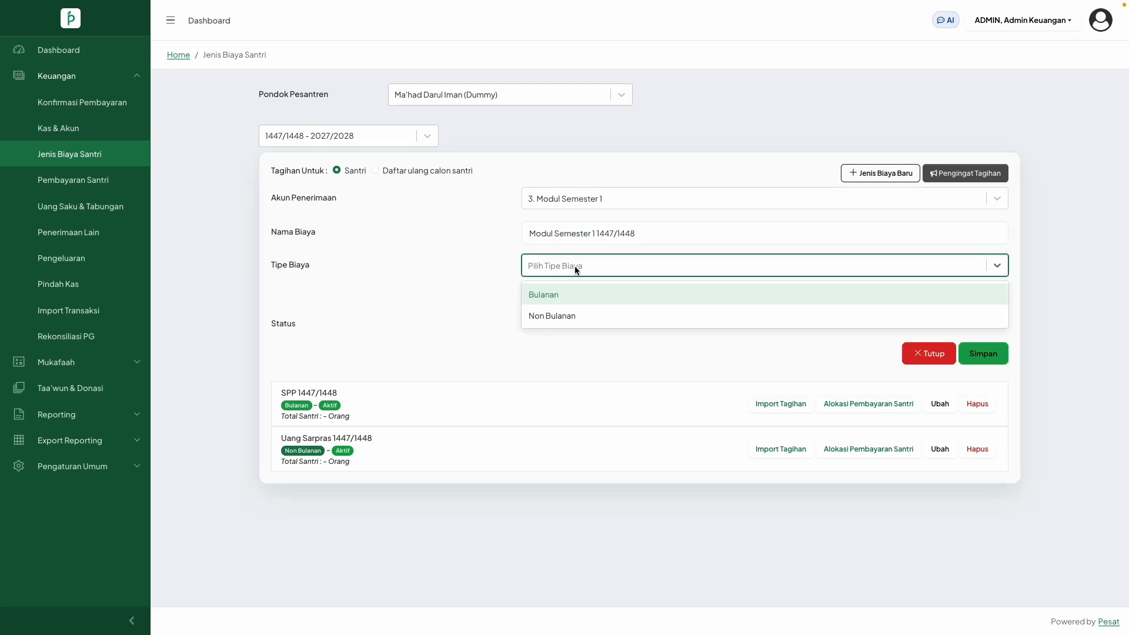
pyautogui.click(551, 313)
pyautogui.click(976, 355)
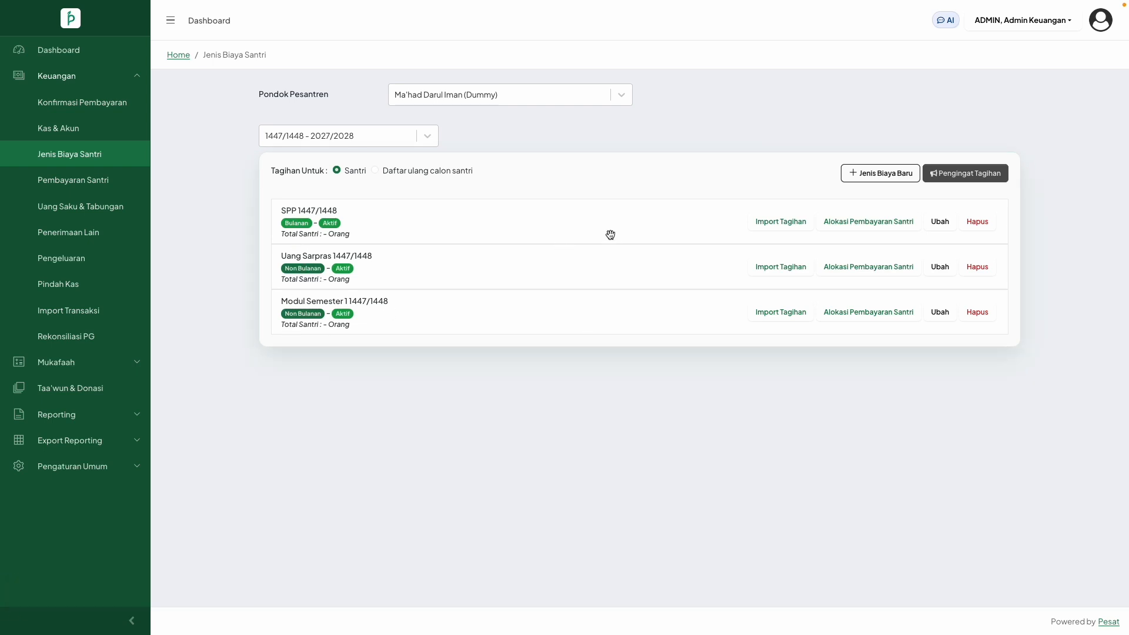
# - Review the payment allocation and the bill import options of the SPP 1447/1448 fee, closing each again
pyautogui.click(858, 228)
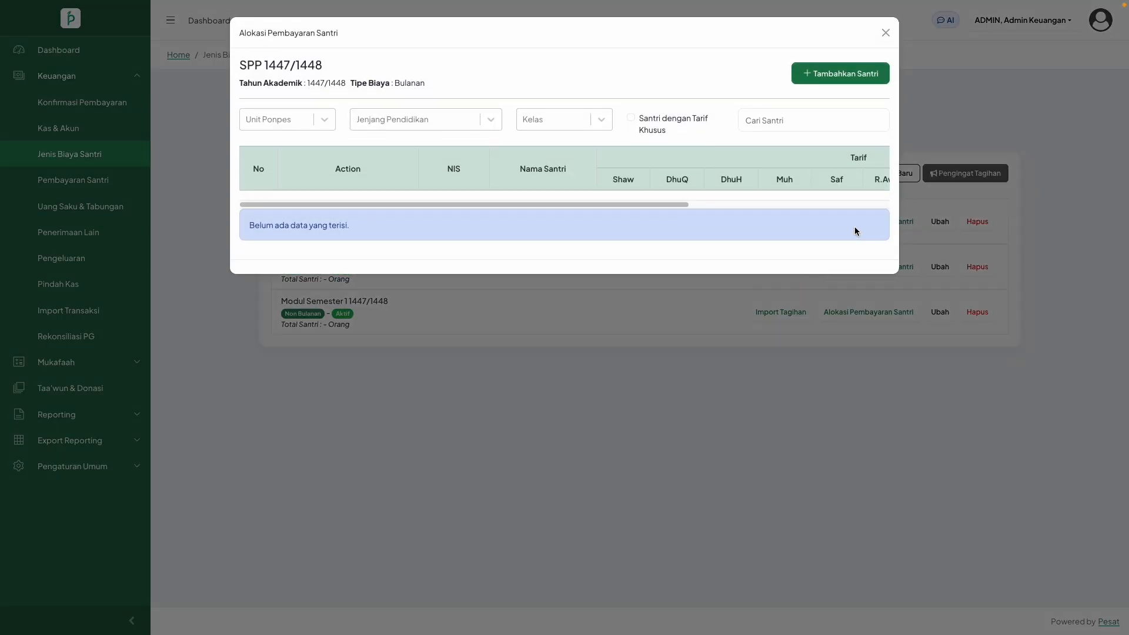
pyautogui.click(888, 30)
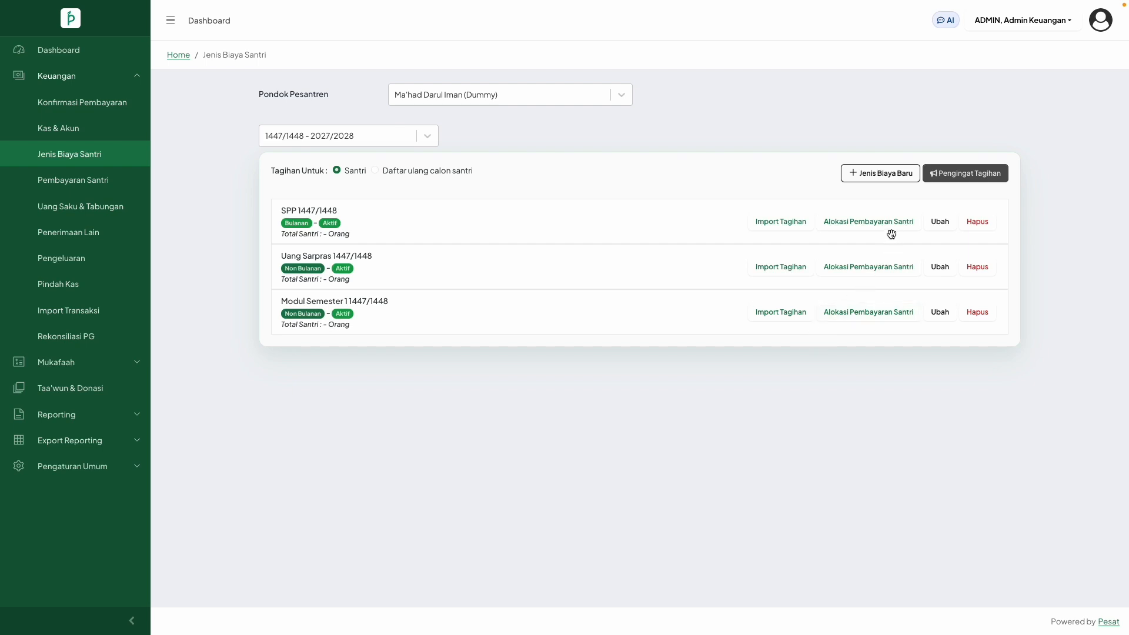
pyautogui.click(771, 222)
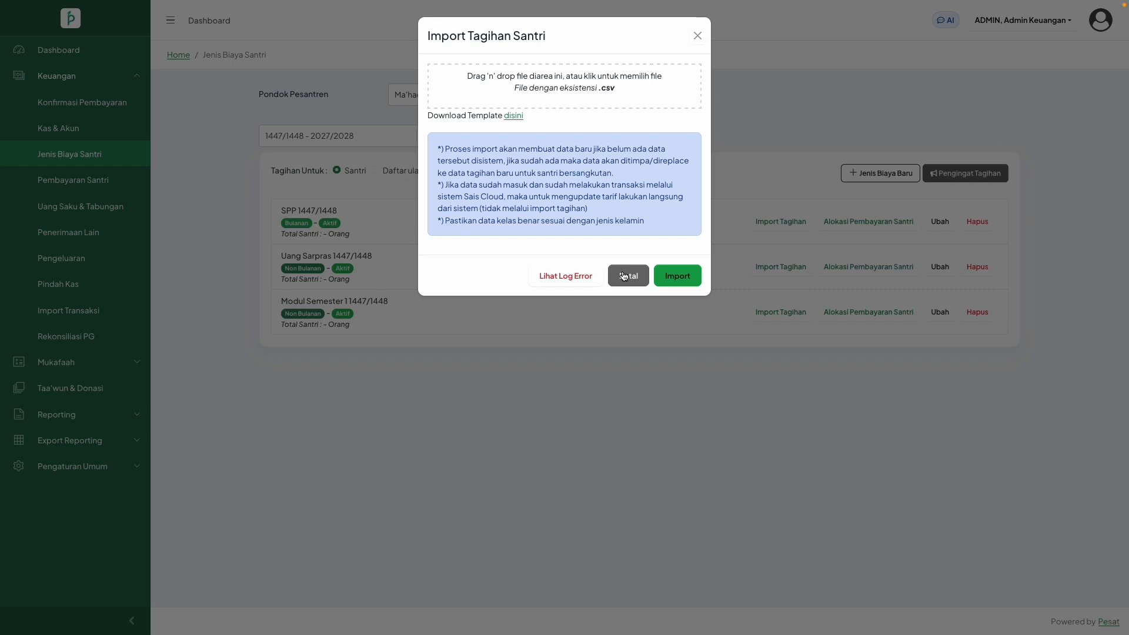
pyautogui.click(697, 37)
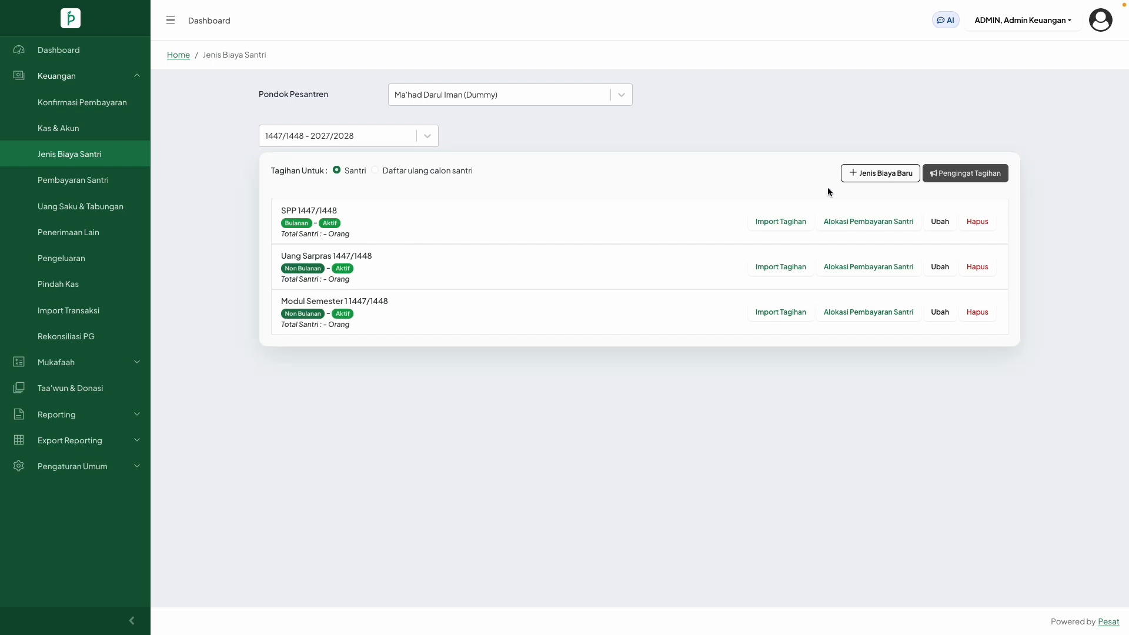
# - Start adding santri to the SPP 1447/1448 payment allocation and choose the Marhalah Ibtidaiyah - Putra/Putri (6 - 12) Tahun level
pyautogui.click(841, 224)
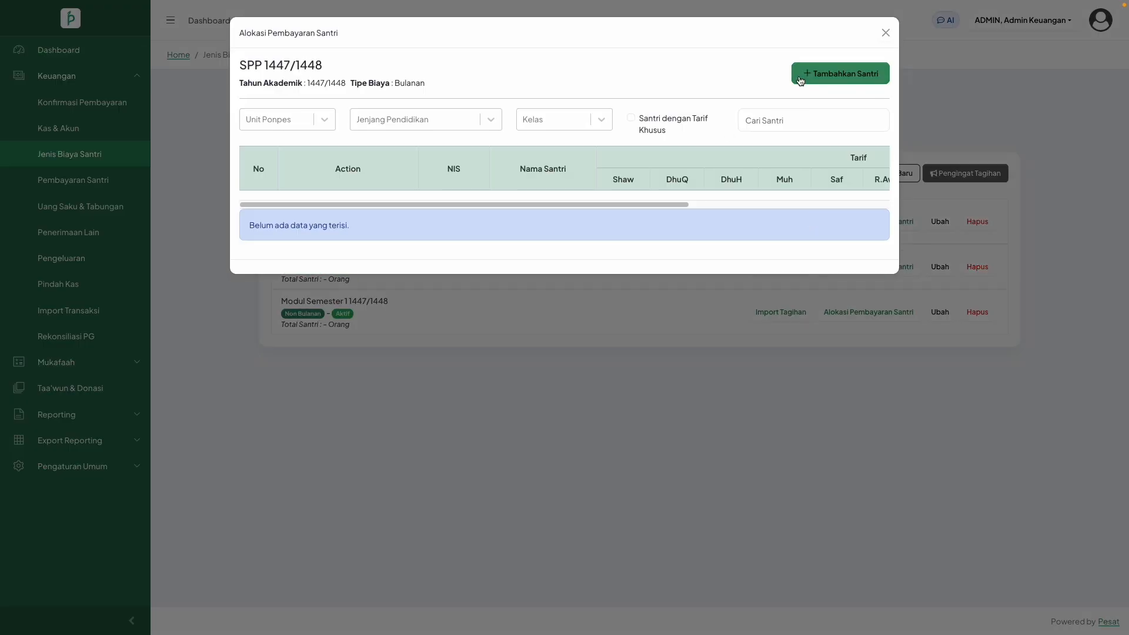
pyautogui.click(800, 77)
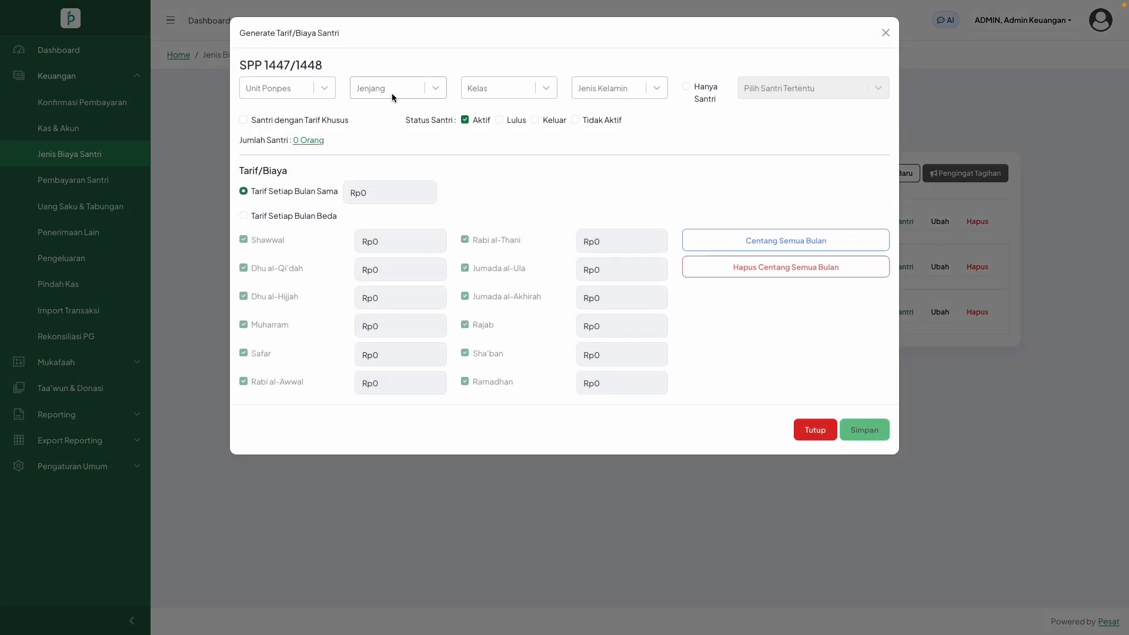
pyautogui.click(391, 92)
pyautogui.click(393, 126)
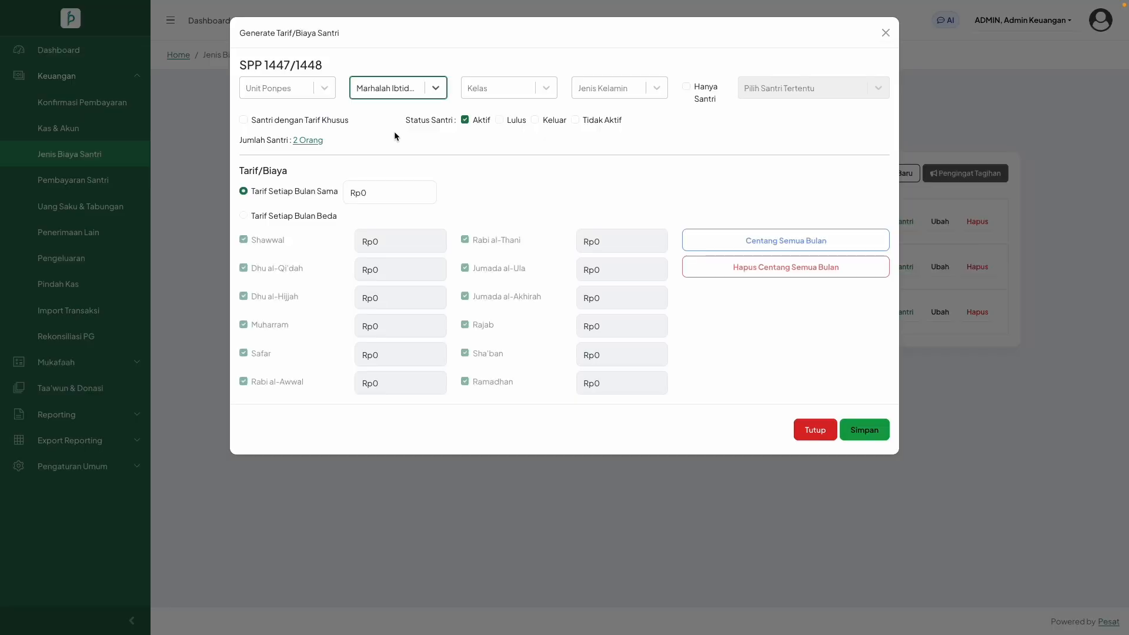
pyautogui.click(391, 91)
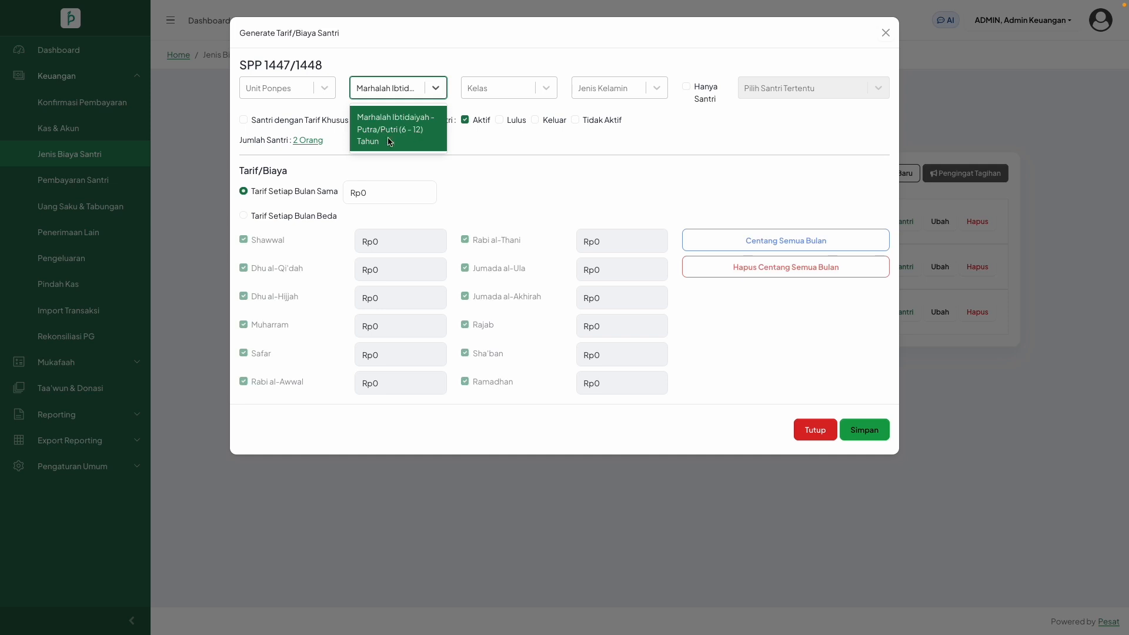
pyautogui.click(398, 171)
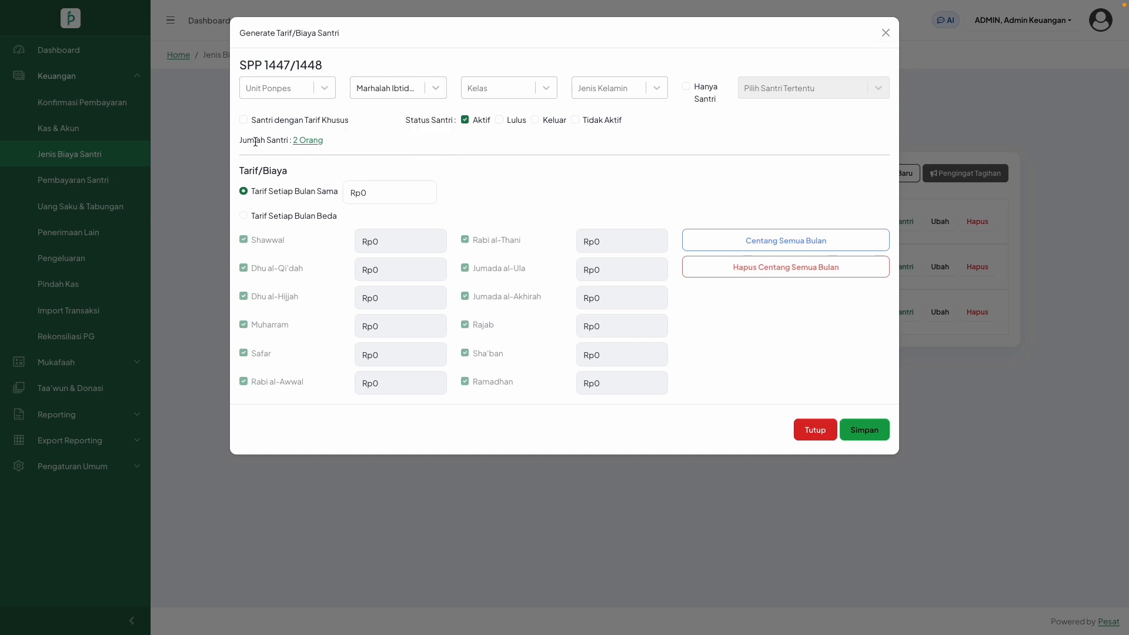
# - Open the list of matching santri and remove the second one from the SPP tariff generation
pyautogui.click(309, 141)
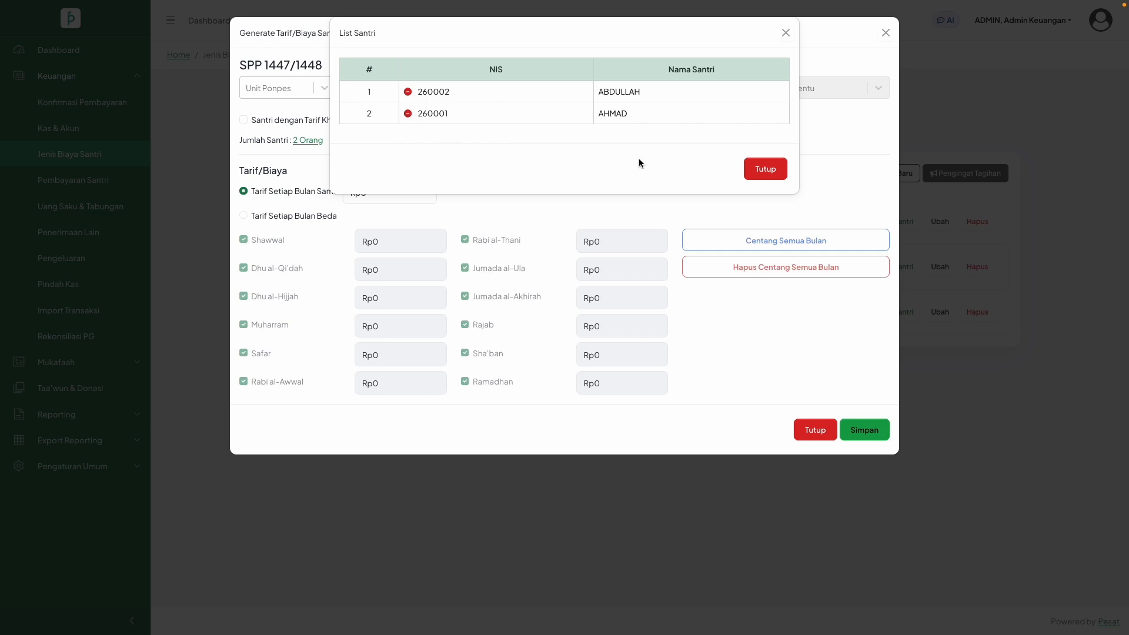
pyautogui.click(408, 114)
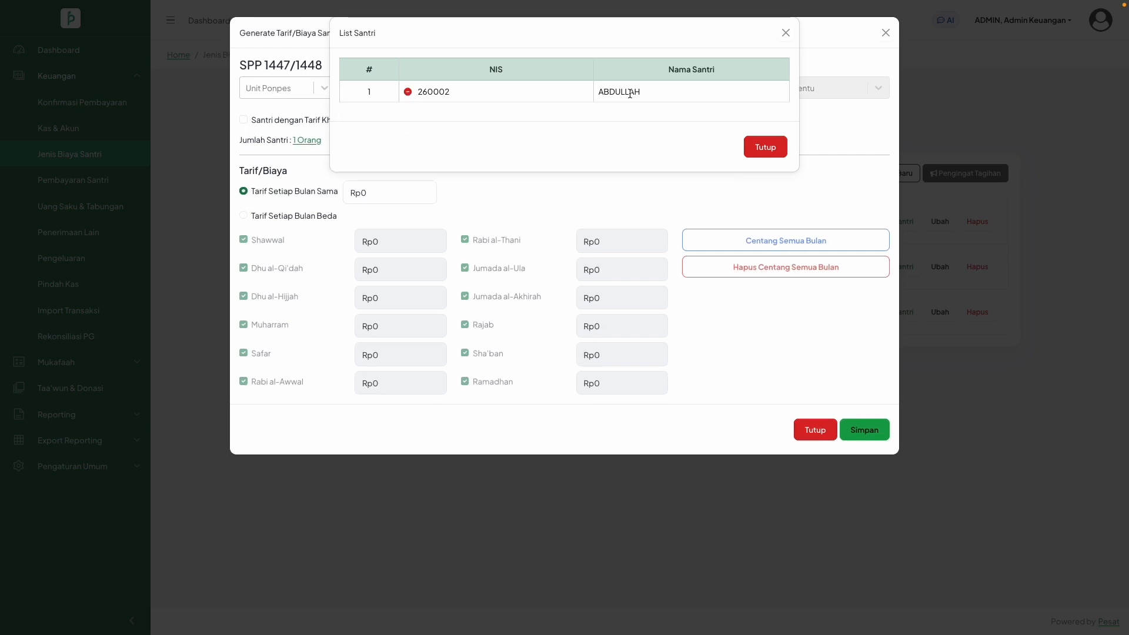
pyautogui.click(772, 150)
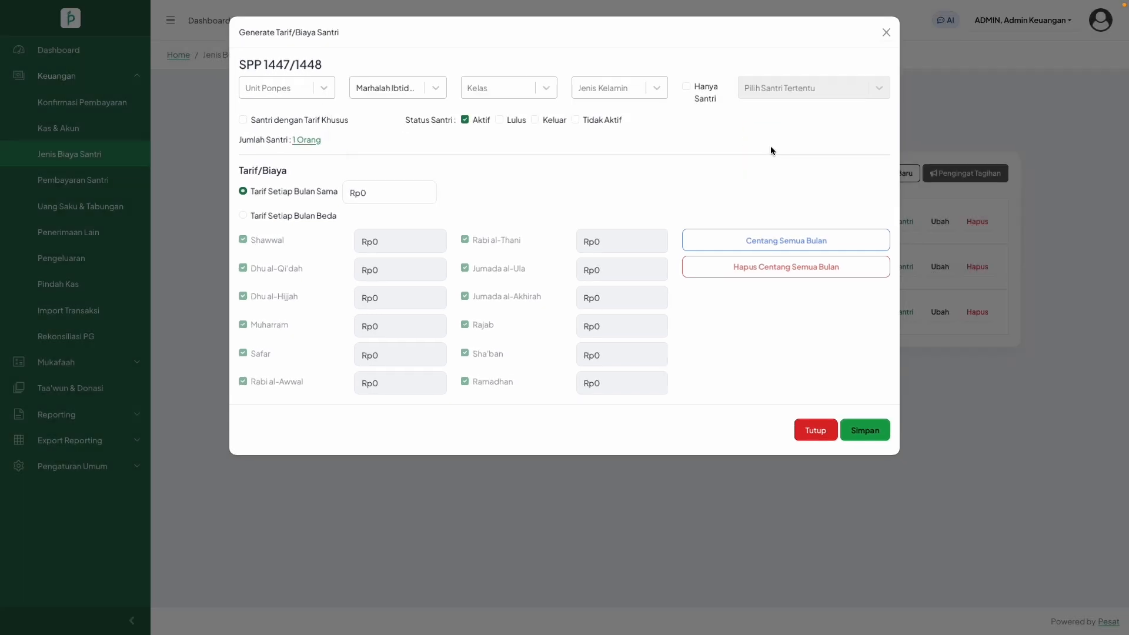
# - Set the same tariff of Rp150.000 for every month and save it for the remaining santri
pyautogui.click(385, 198)
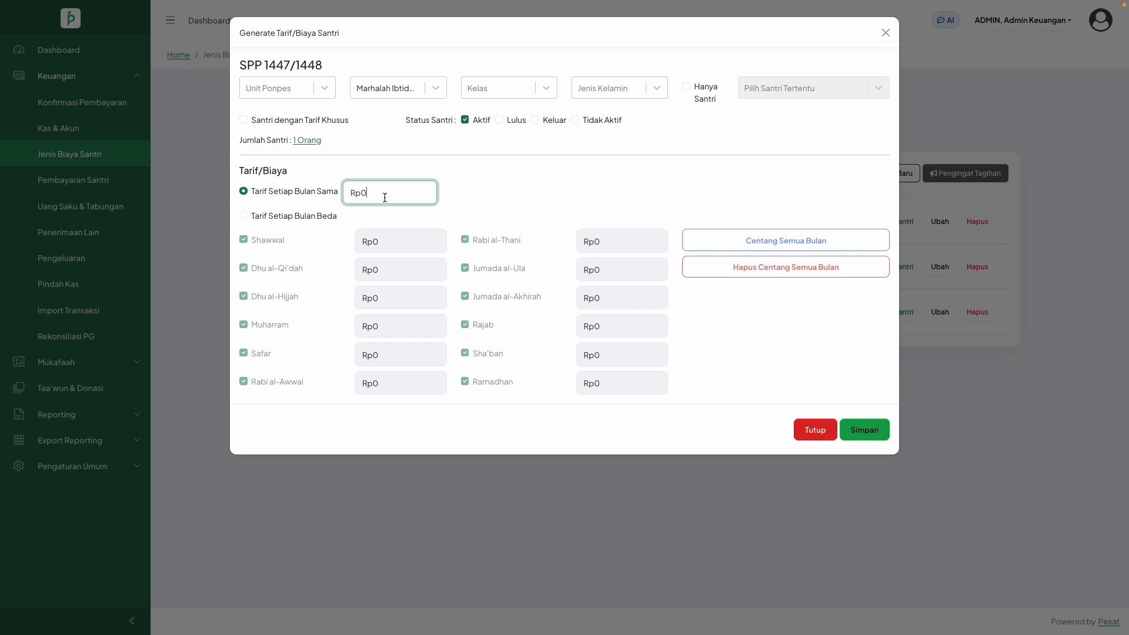
pyautogui.write('150.000')
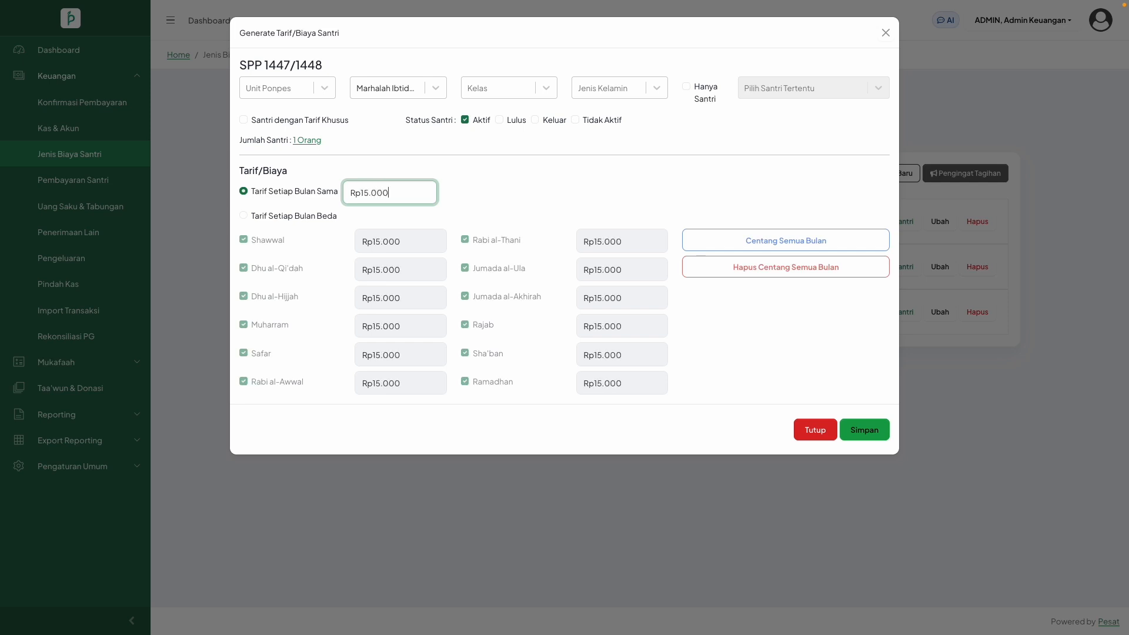
pyautogui.click(859, 429)
# - Refresh the matching santri by reselecting the Marhalah Ibtidaiyah level, picking class MI Putra 1 - Putra and clearing the class again
pyautogui.click(388, 93)
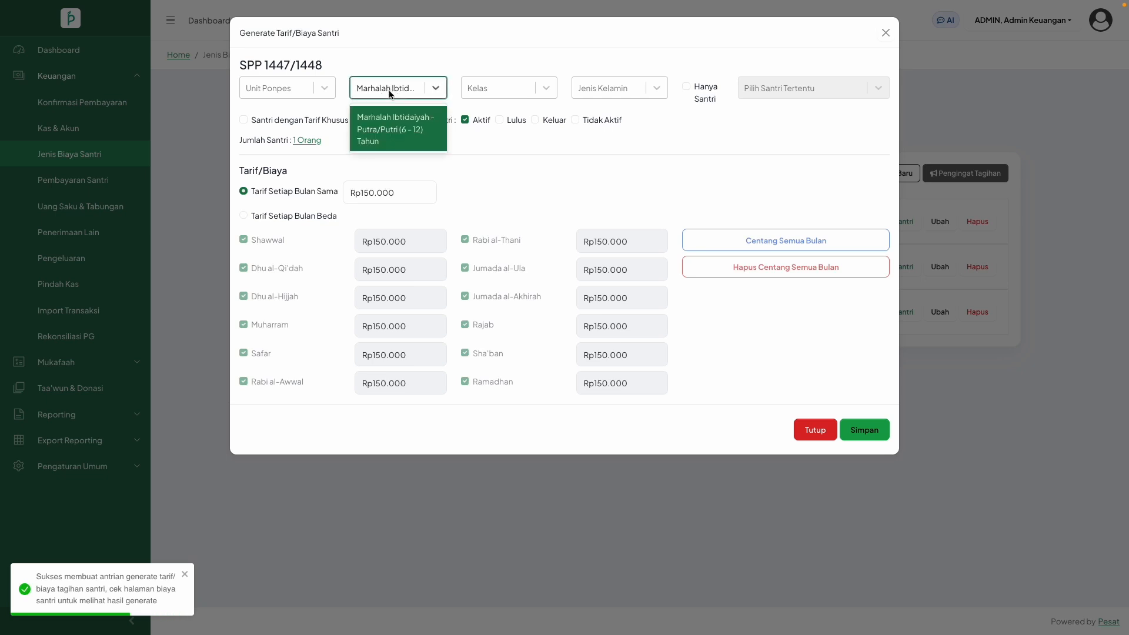
pyautogui.click(390, 137)
pyautogui.click(483, 91)
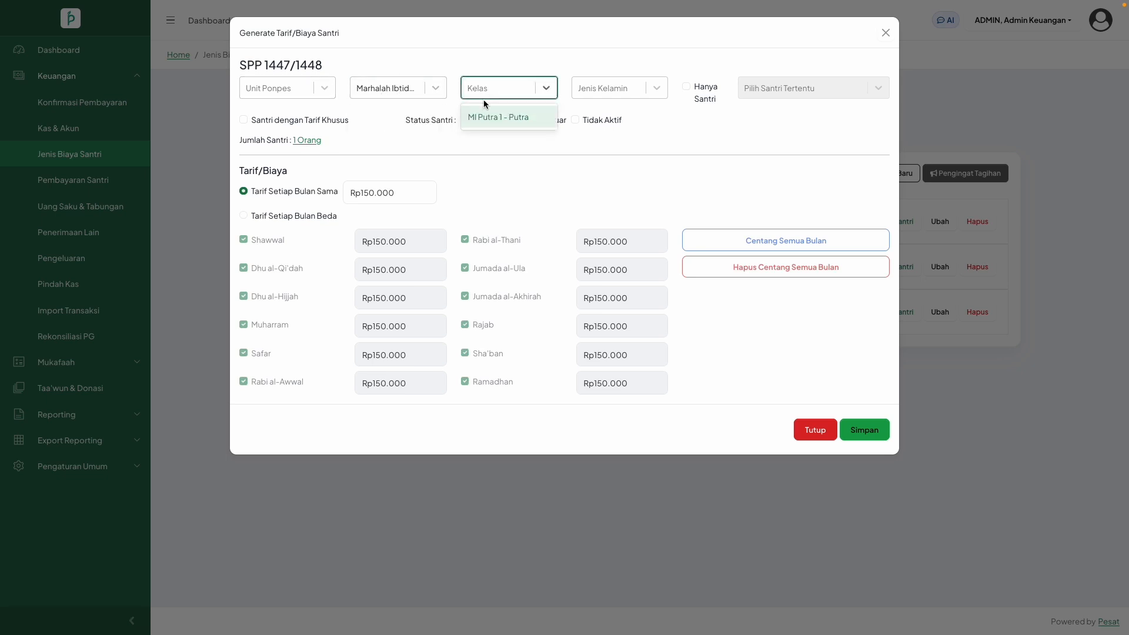
pyautogui.click(486, 113)
pyautogui.click(524, 87)
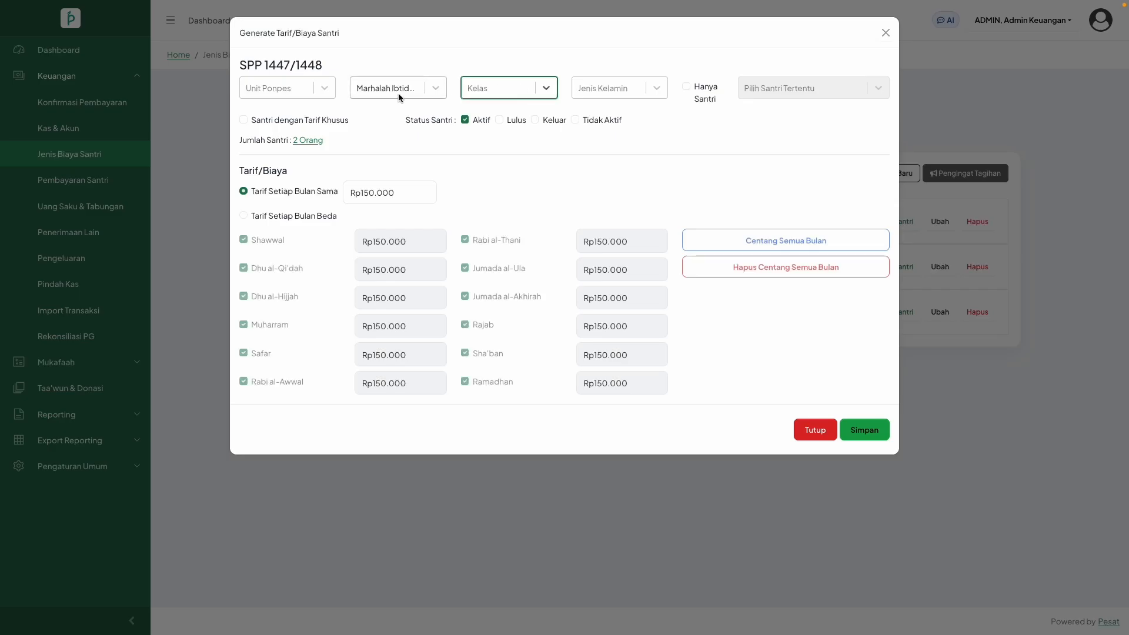
# - Open the refreshed santri list and remove the first one, keeping only the other santri
pyautogui.click(308, 140)
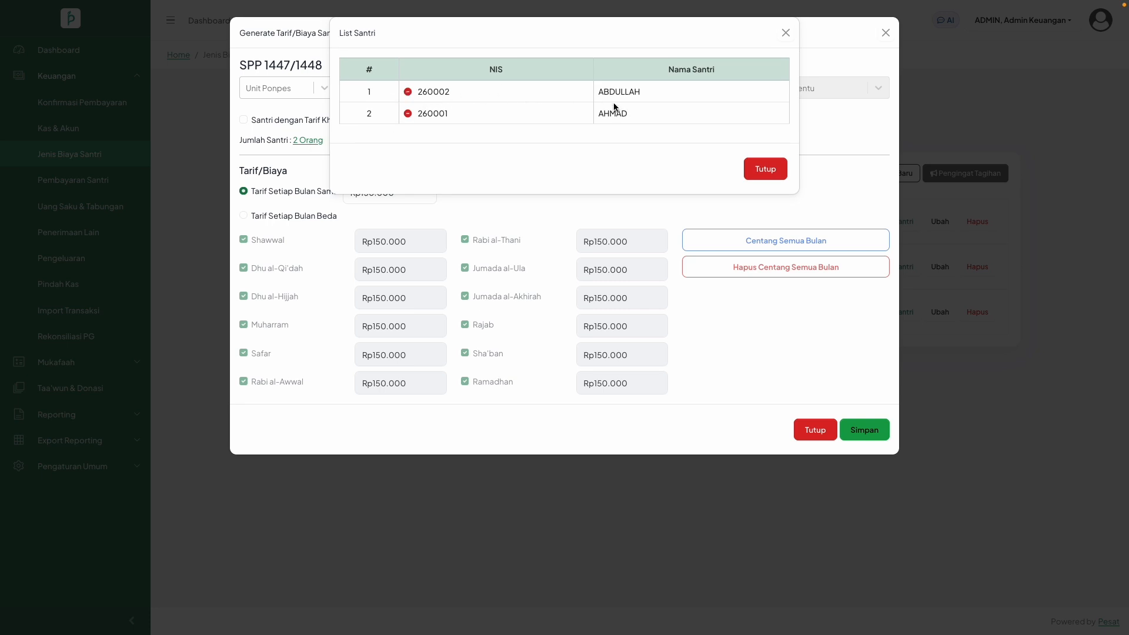
pyautogui.click(408, 92)
pyautogui.click(765, 148)
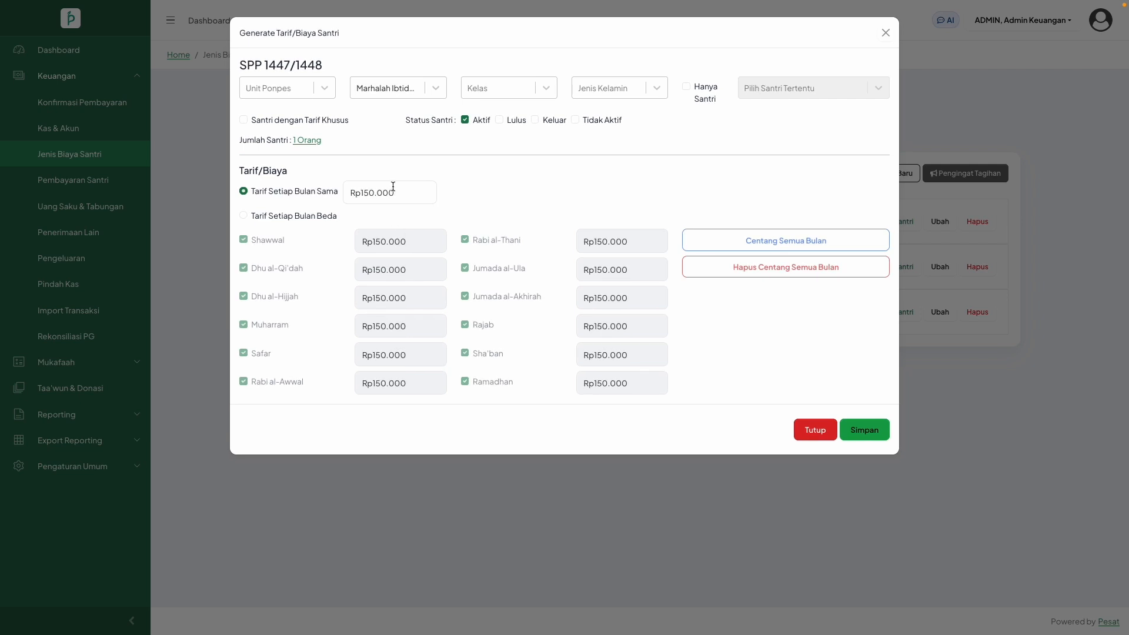
# - Set the same SPP 1447/1448 tariff of Rp200.000 for every month, save it for the remaining santri and close the form
pyautogui.moveTo(377, 193); pyautogui.dragTo(392, 193)
pyautogui.press('super+a')
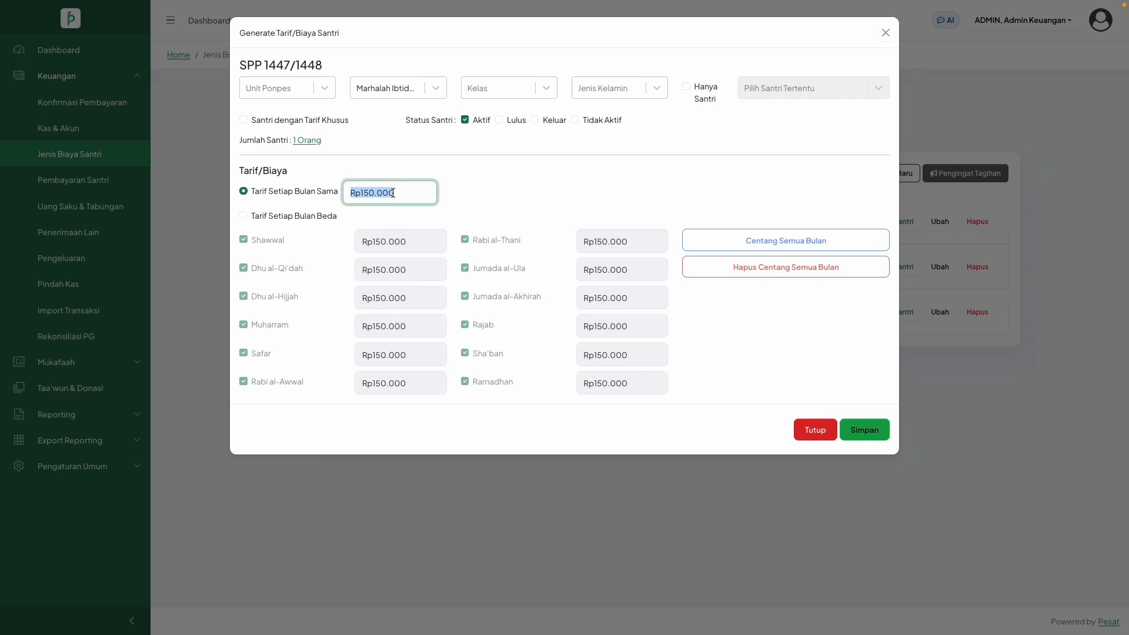
pyautogui.write('200.00')
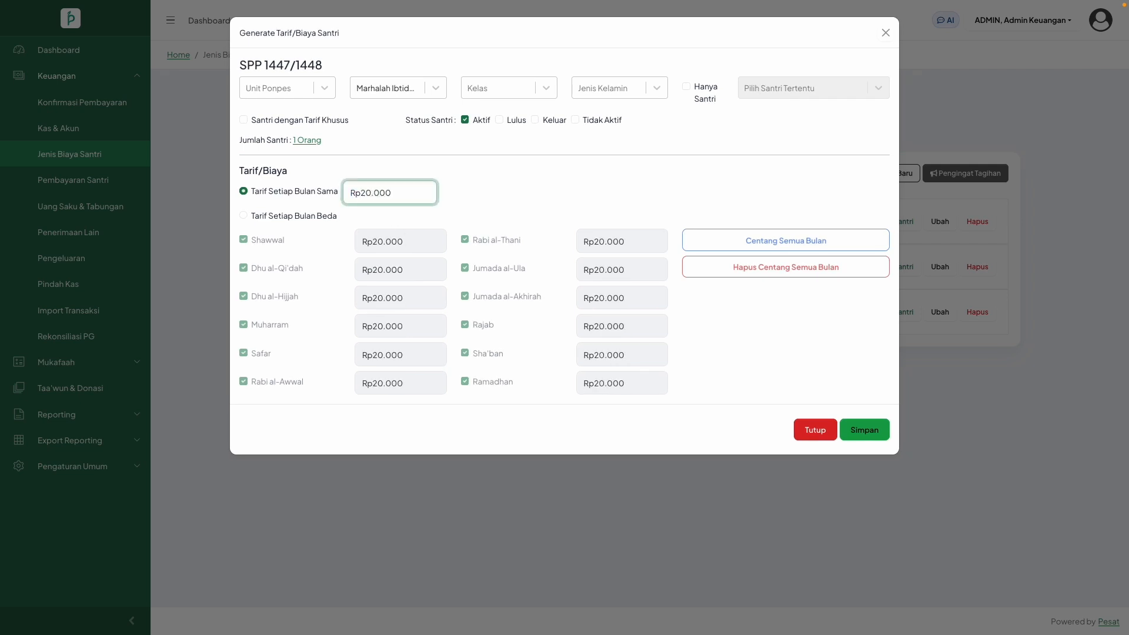
pyautogui.write('0')
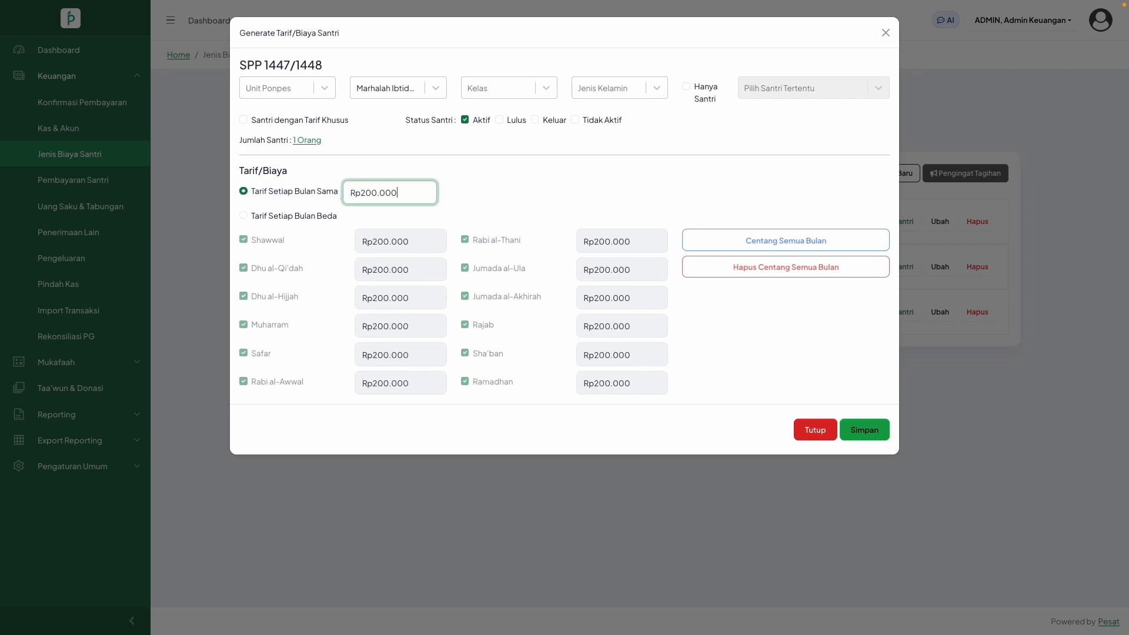
pyautogui.click(568, 293)
pyautogui.click(873, 432)
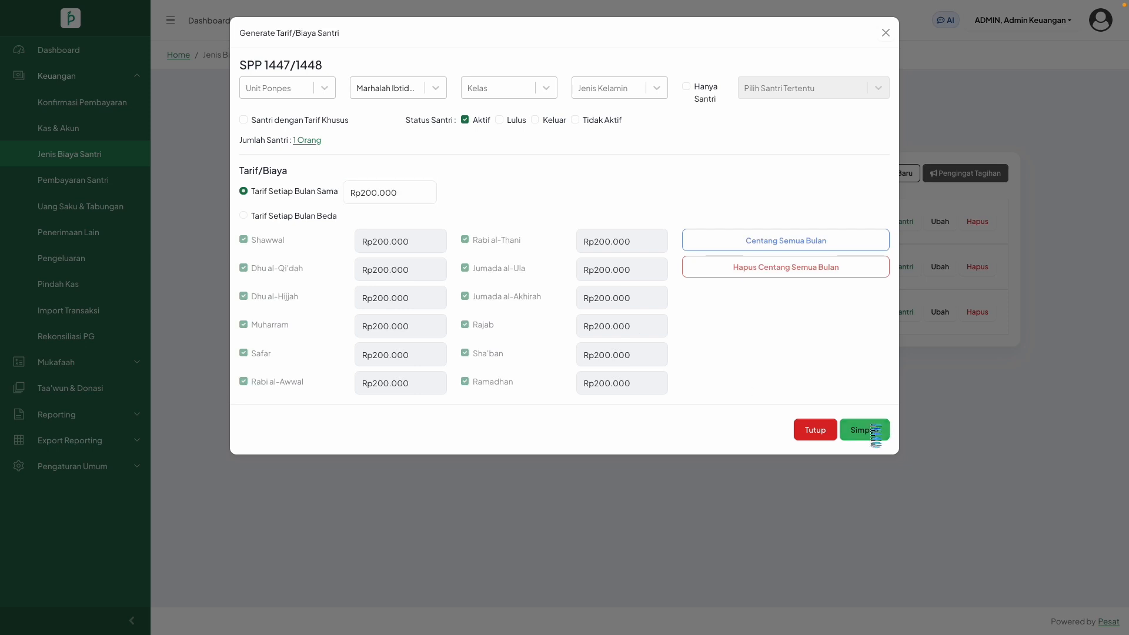
pyautogui.click(799, 426)
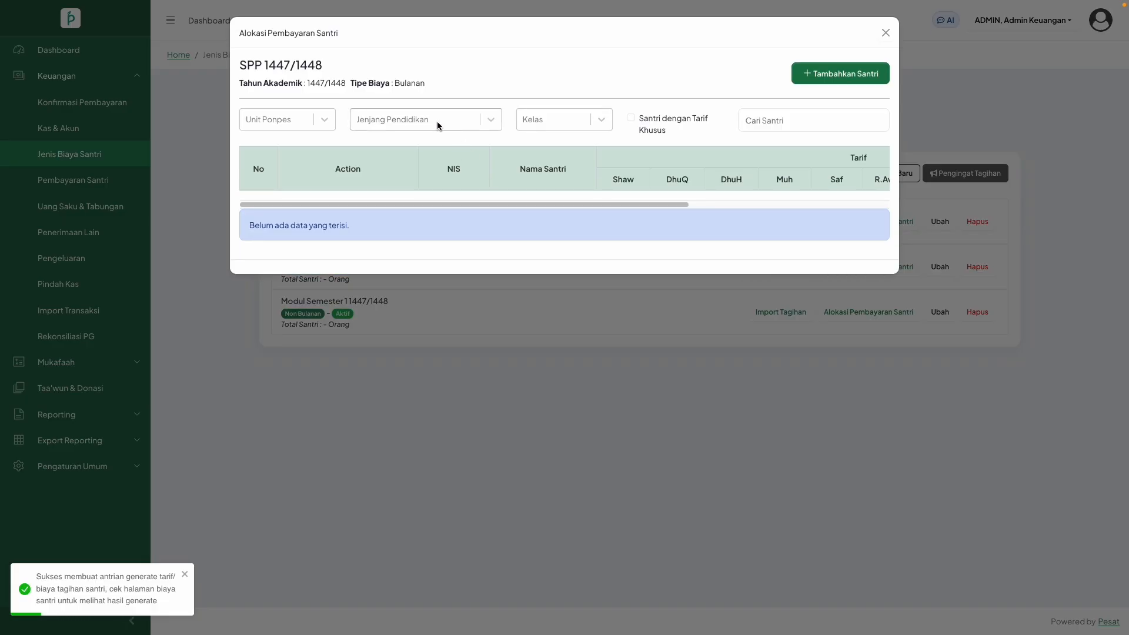
# - Filter the SPP 1447/1448 allocation by Marhalah Ibtidaiyah, check every month's tariffs and look into the first santri's tariff details
pyautogui.click(436, 121)
pyautogui.click(435, 153)
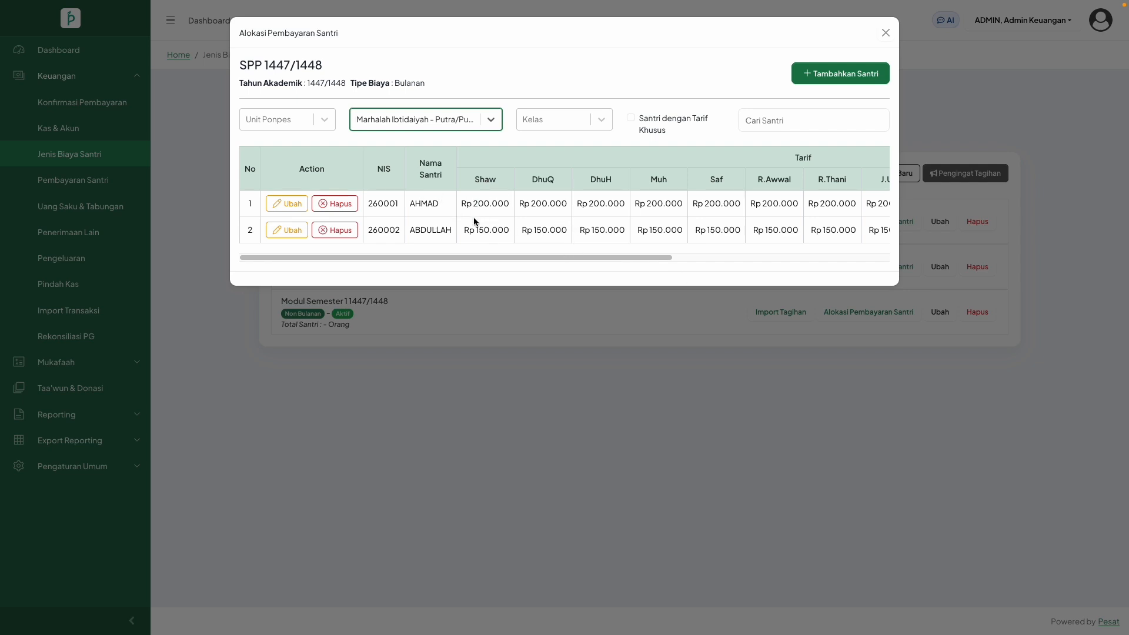
pyautogui.hscroll(5, 649, 223)
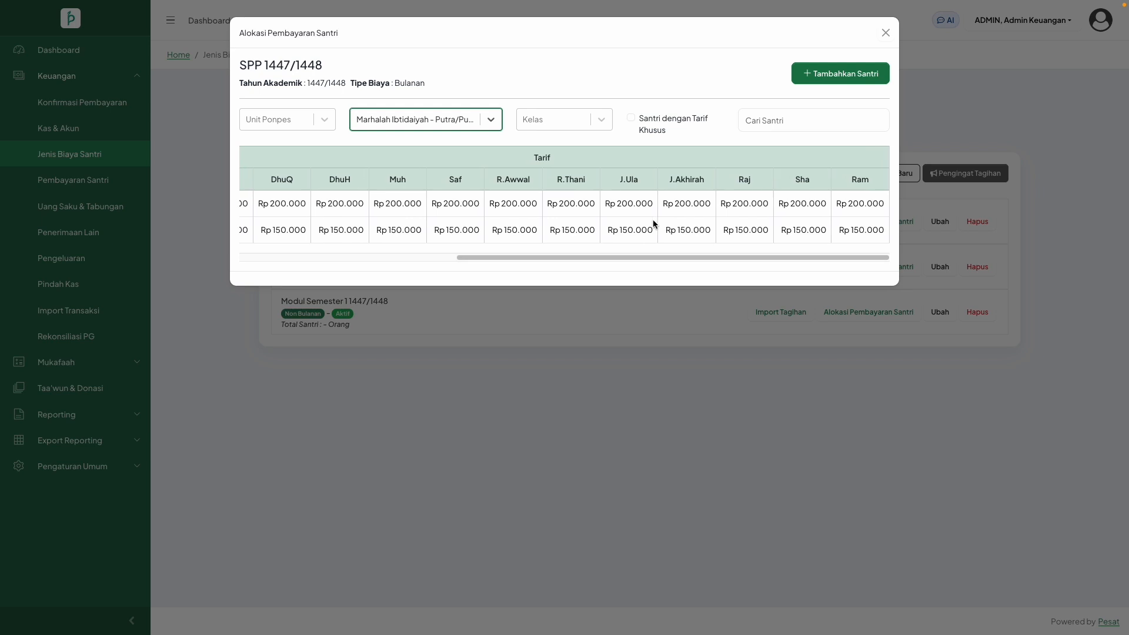
pyautogui.hscroll(-6, 652, 221)
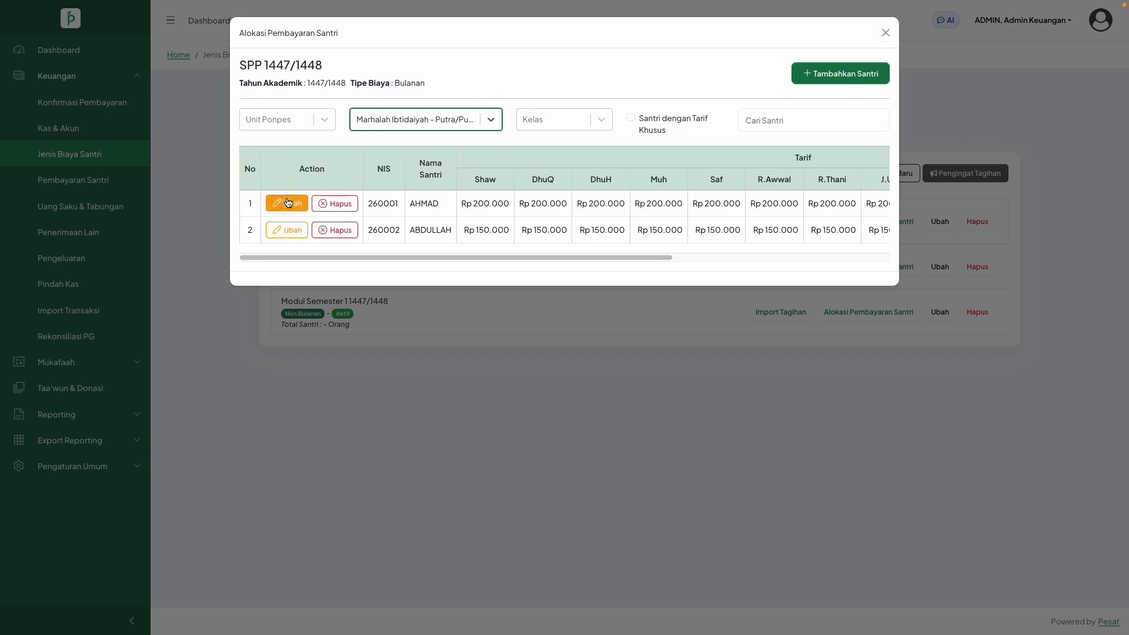
pyautogui.click(287, 204)
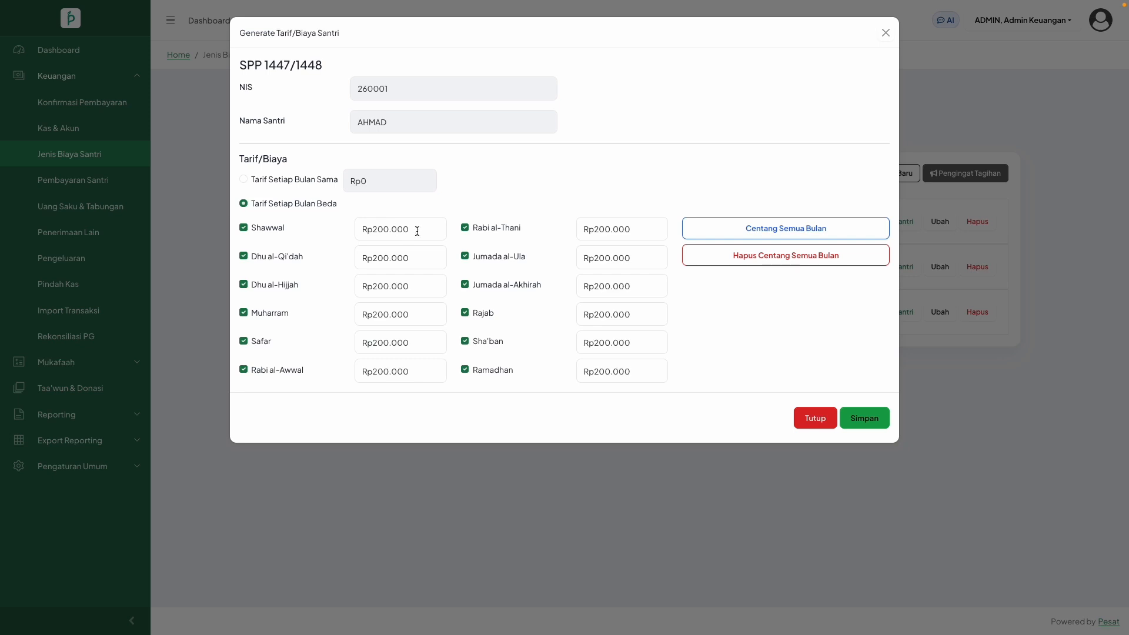
pyautogui.click(883, 32)
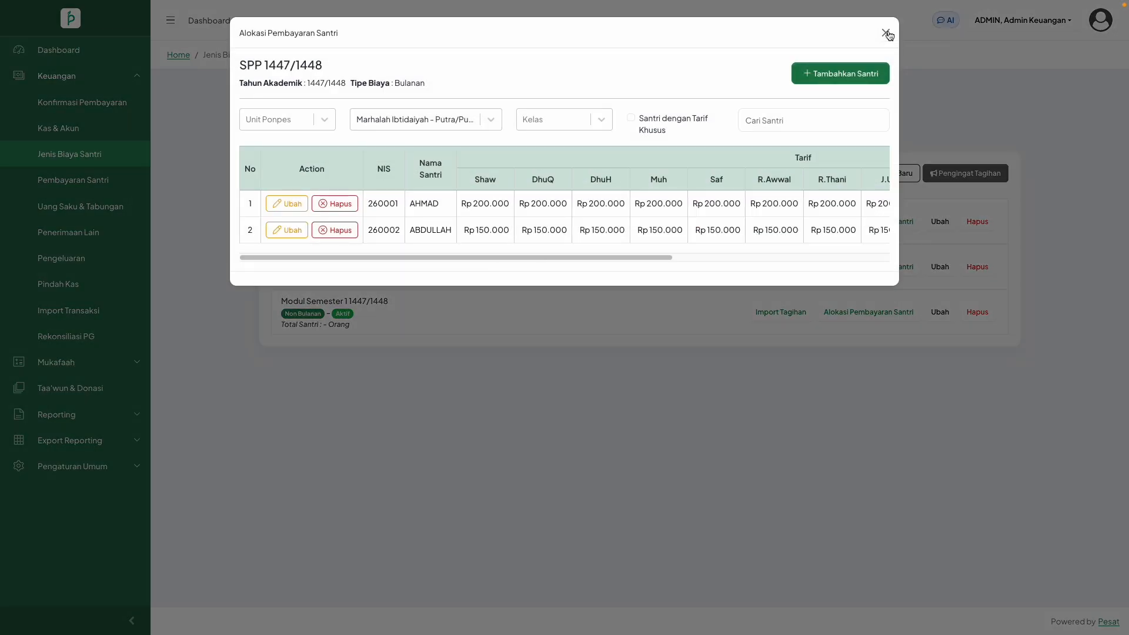
pyautogui.click(886, 33)
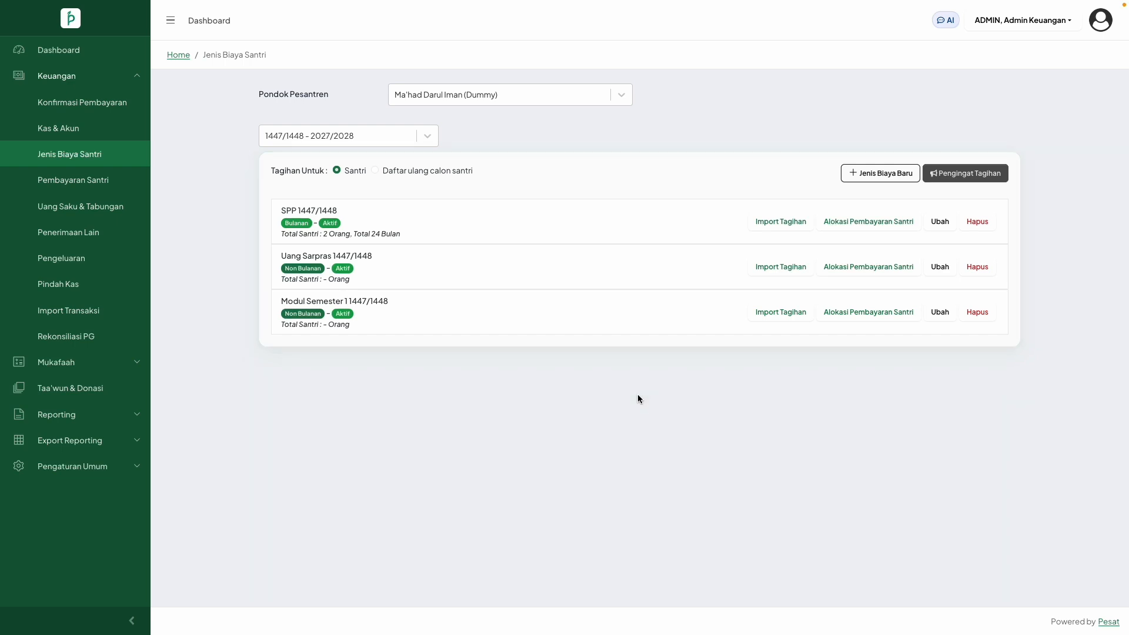
# - Start adding santri to the Uang Sarpras 1447/1448 allocation and set the nominal tariff to Rp2.000.000
pyautogui.click(865, 268)
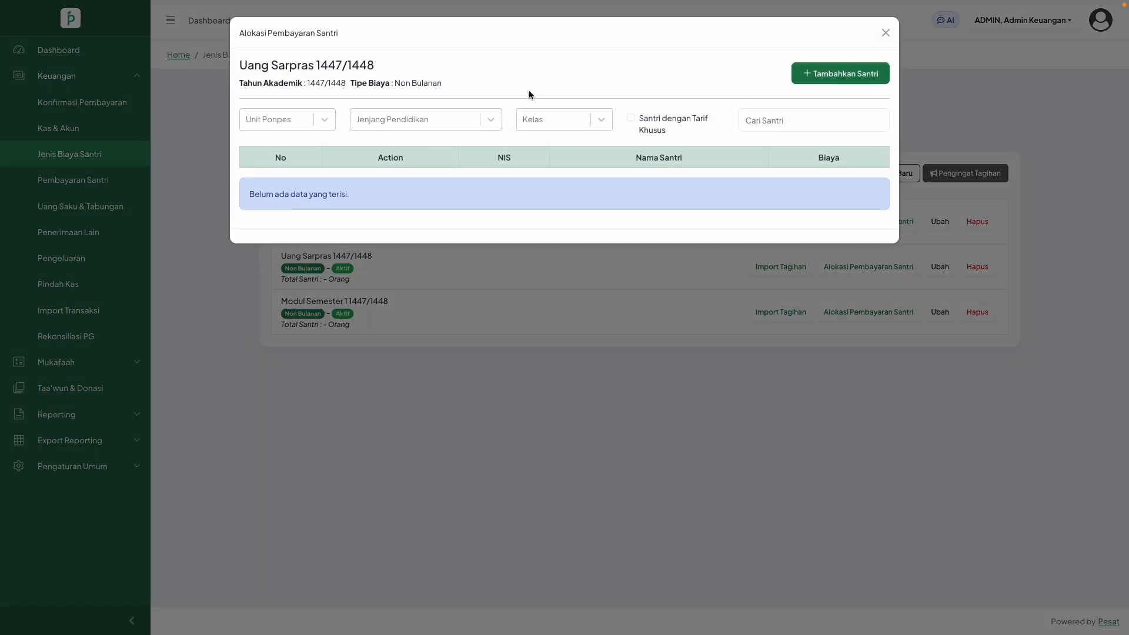
pyautogui.click(821, 78)
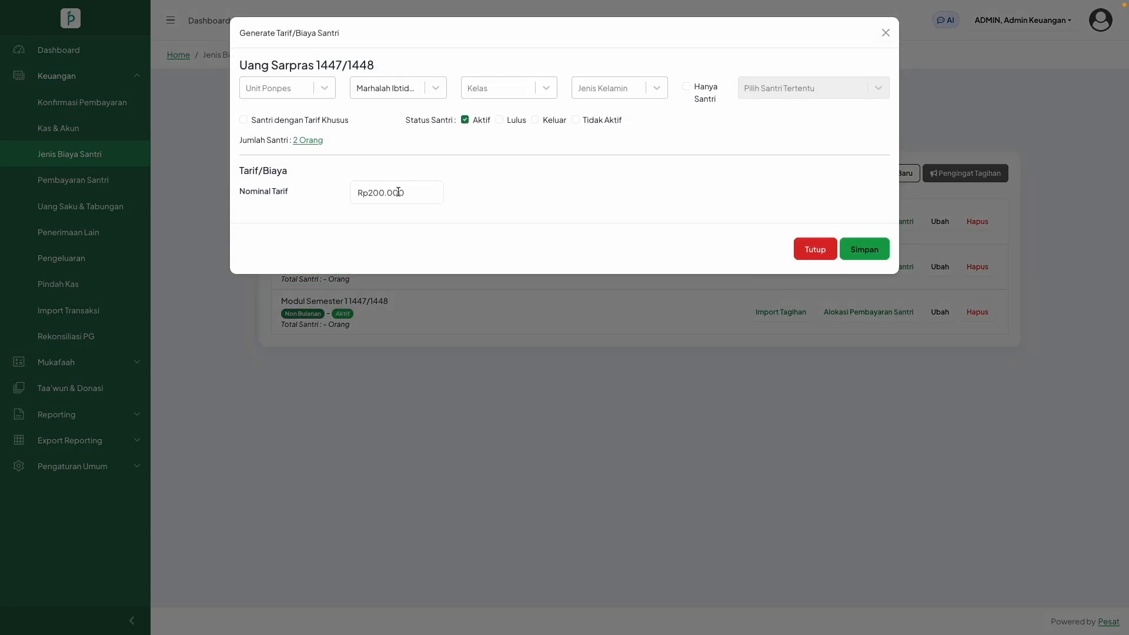
pyautogui.click(398, 193)
pyautogui.doubleClick(400, 193)
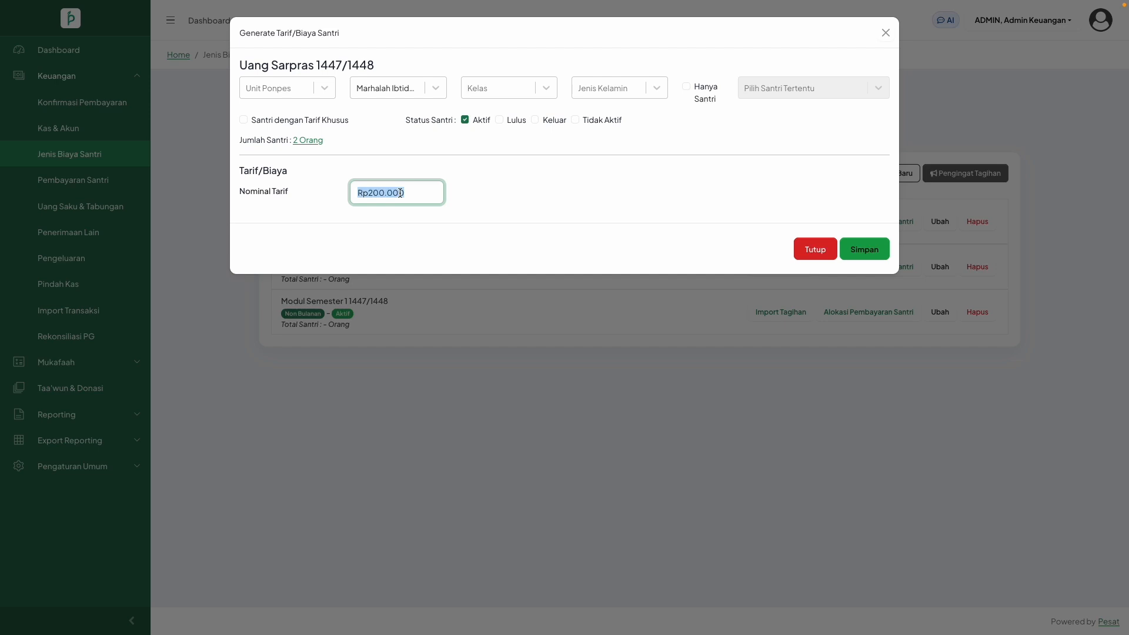
pyautogui.write('2.000.000')
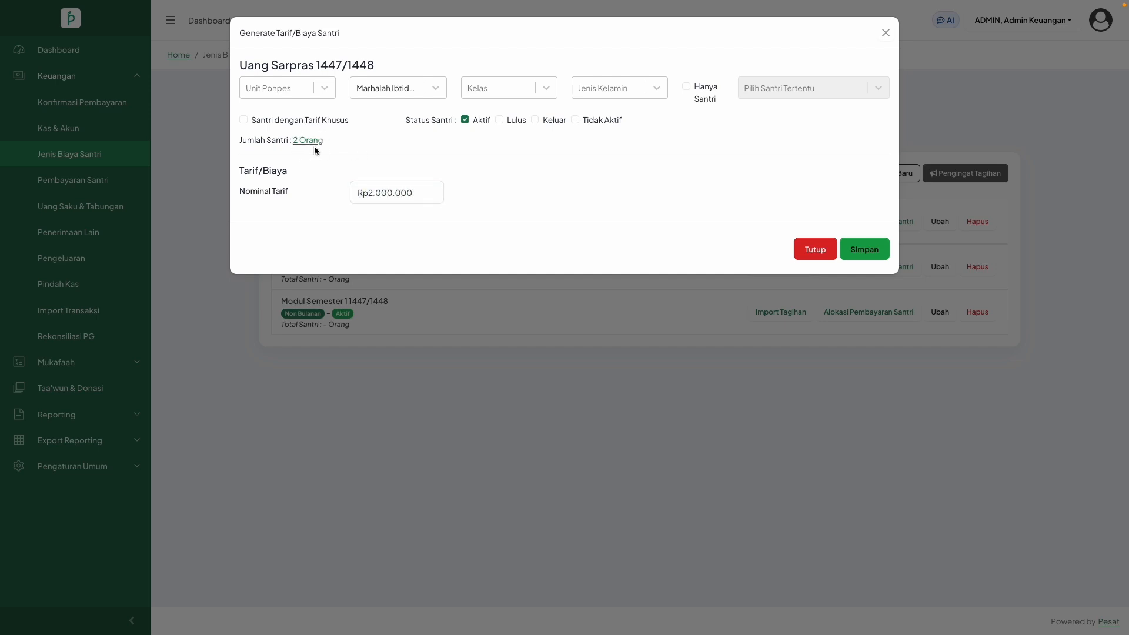
# - Remove the first santri from the matching list and save the Uang Sarpras tariff for the other one
pyautogui.click(312, 142)
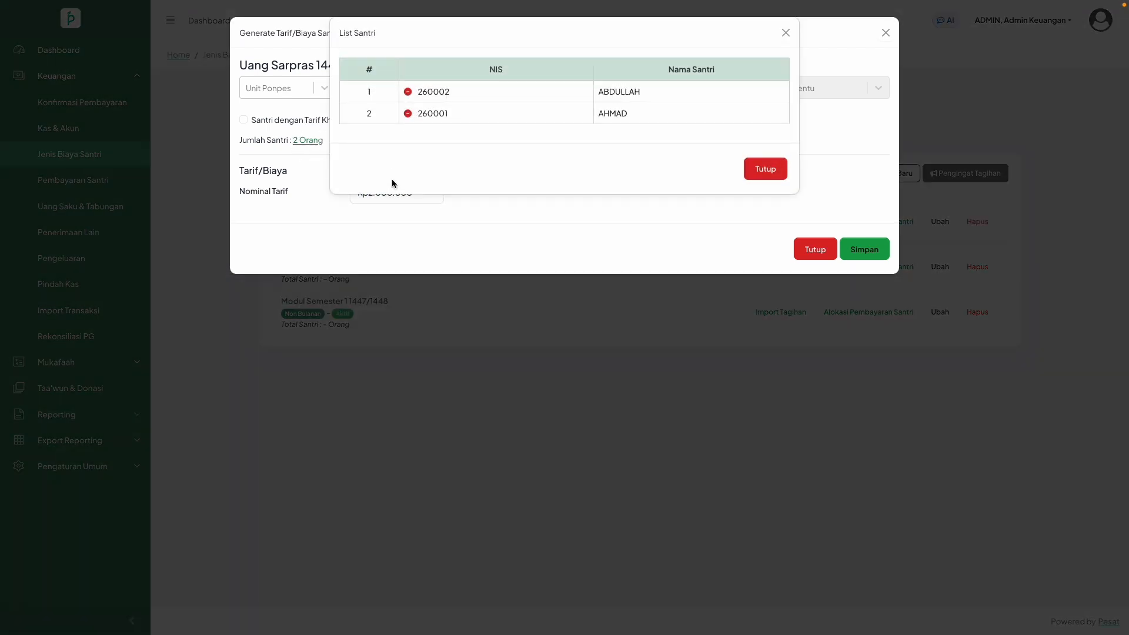
pyautogui.click(407, 92)
pyautogui.click(765, 169)
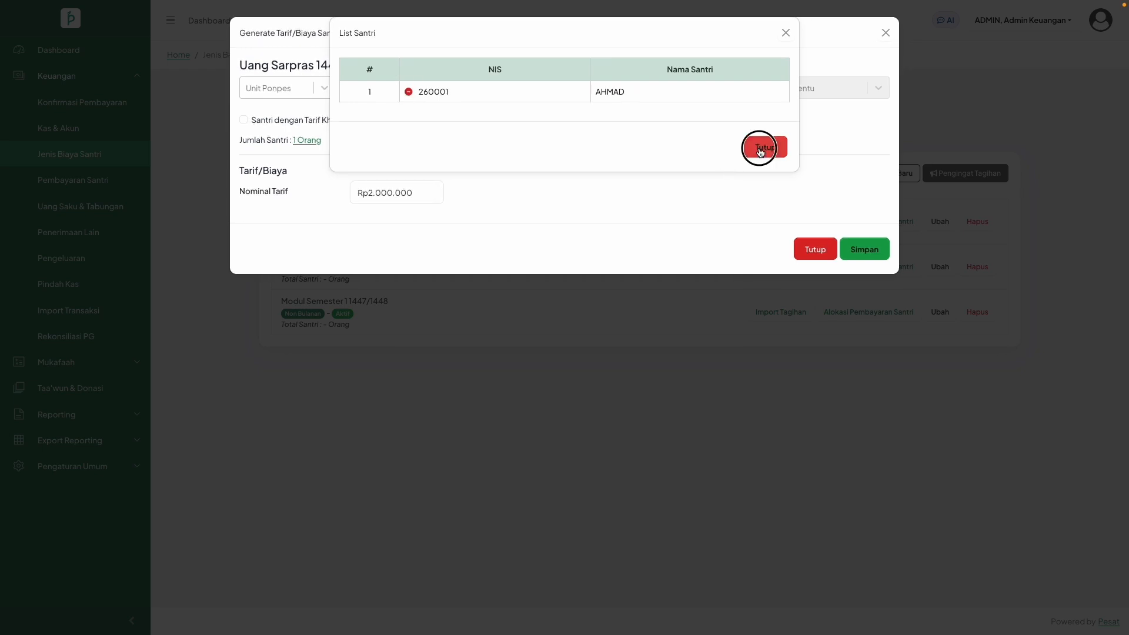
pyautogui.click(863, 251)
# - Refresh the matching santri by picking class MI Putra 1 - Putra, clearing it and reselecting the Marhalah Ibtidaiyah level
pyautogui.click(496, 81)
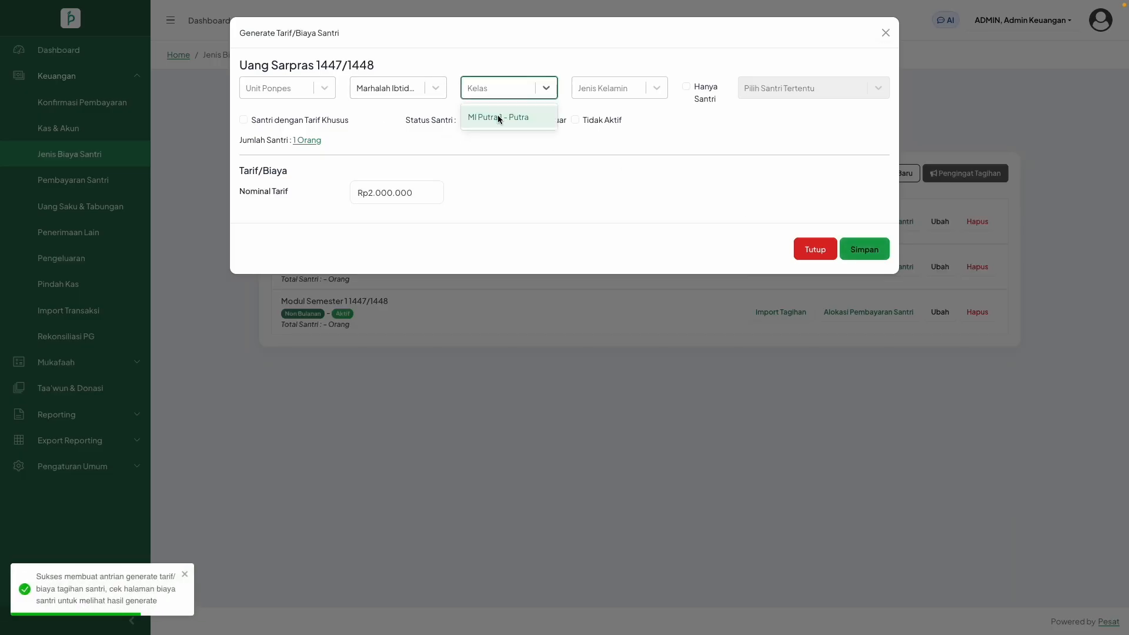
pyautogui.click(497, 116)
pyautogui.click(524, 89)
pyautogui.click(377, 89)
pyautogui.click(365, 132)
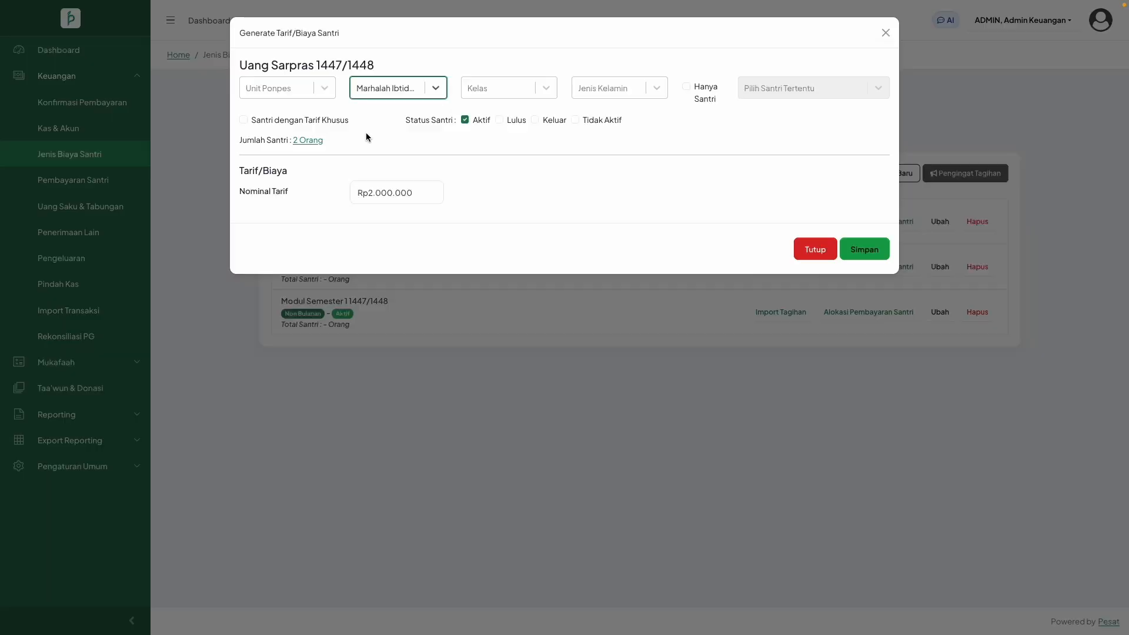
# - Remove the second santri from the refreshed list and save a nominal Uang Sarpras tariff of Rp1.000.000 for the other one
pyautogui.click(307, 140)
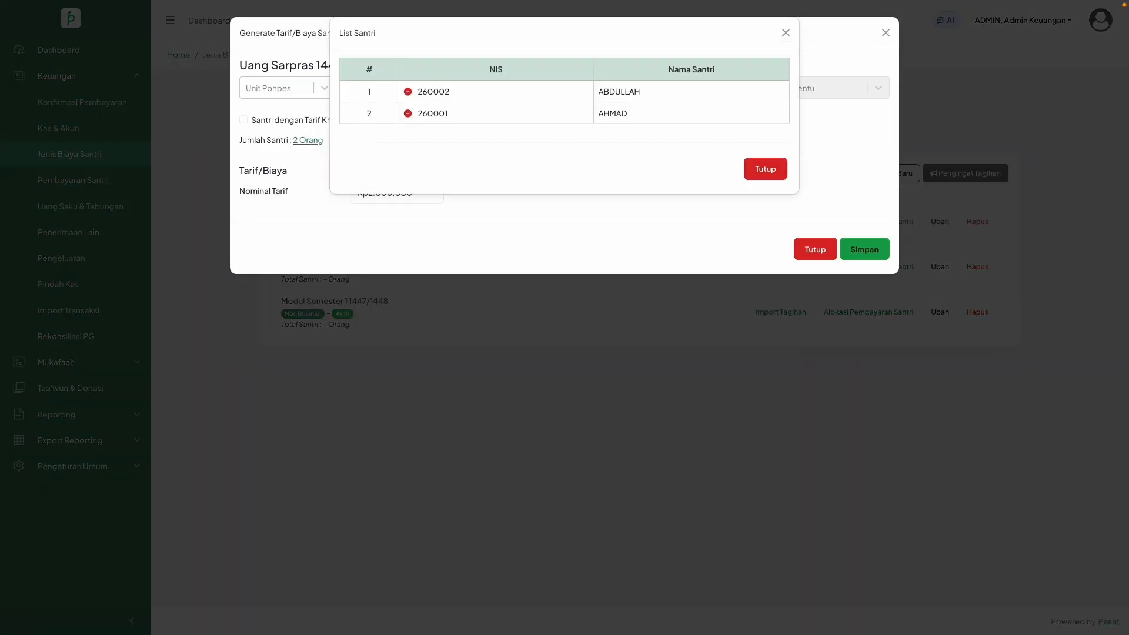
pyautogui.click(409, 114)
pyautogui.click(756, 147)
pyautogui.tripleClick(417, 194)
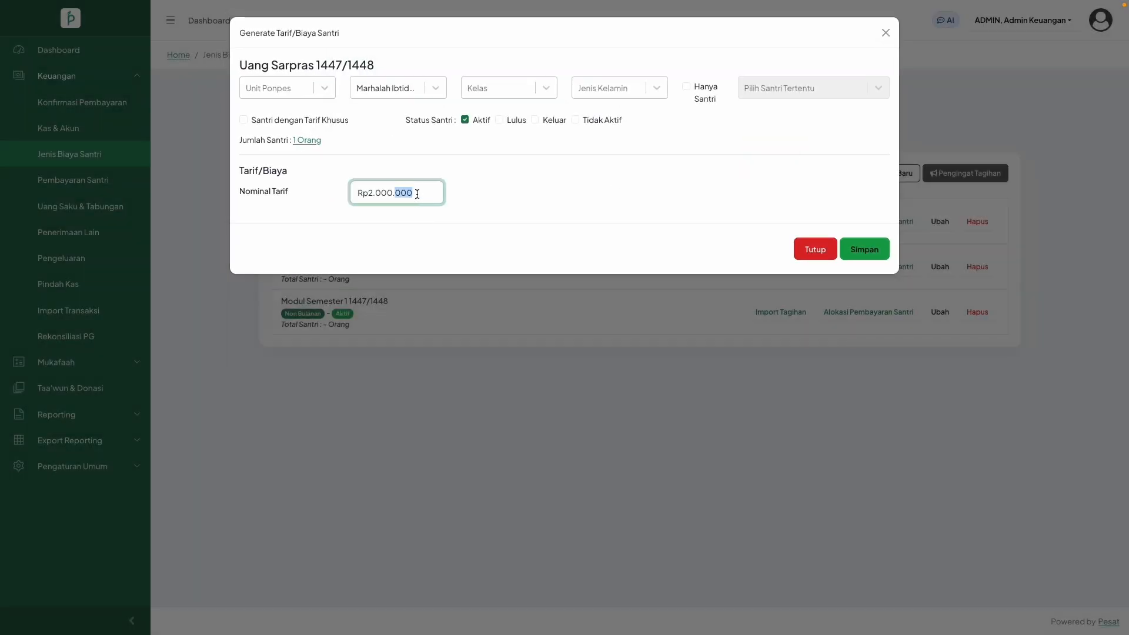
pyautogui.press('BackSpace')
pyautogui.write('1.000.000')
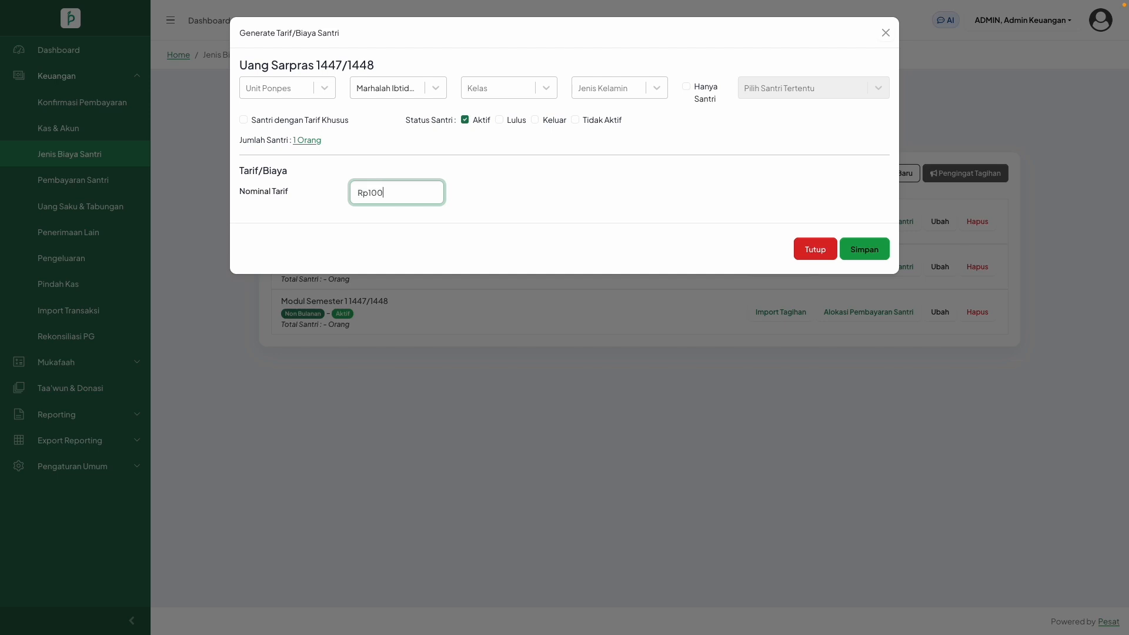
pyautogui.click(864, 255)
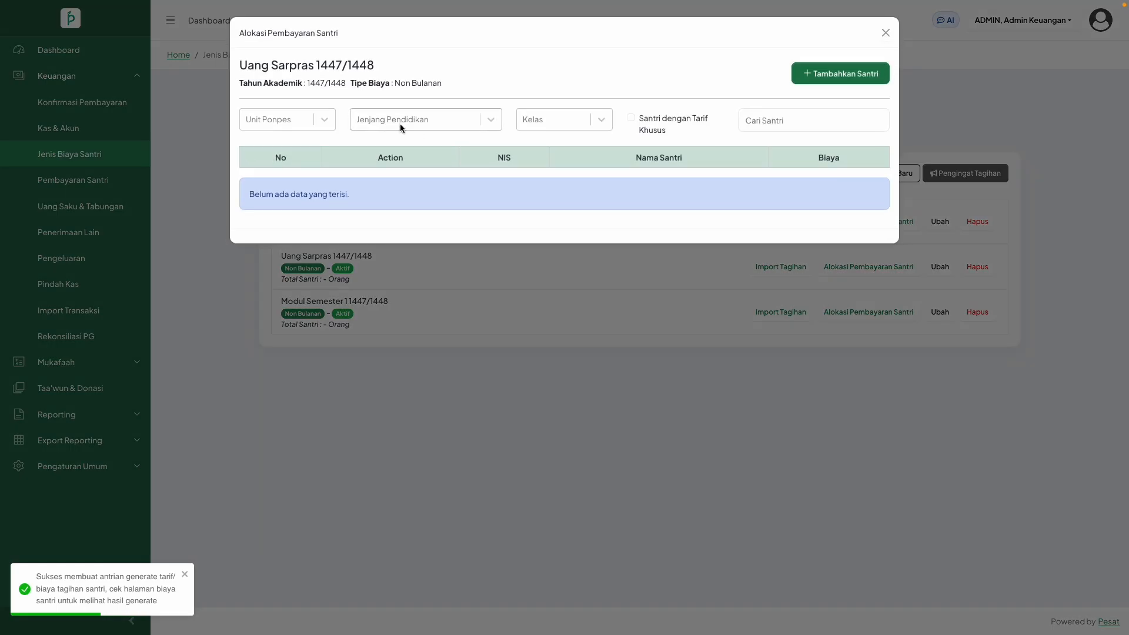
# - Filter the Uang Sarpras 1447/1448 allocation by Marhalah Ibtidaiyah and check the fee of each santri
pyautogui.click(405, 119)
pyautogui.click(415, 149)
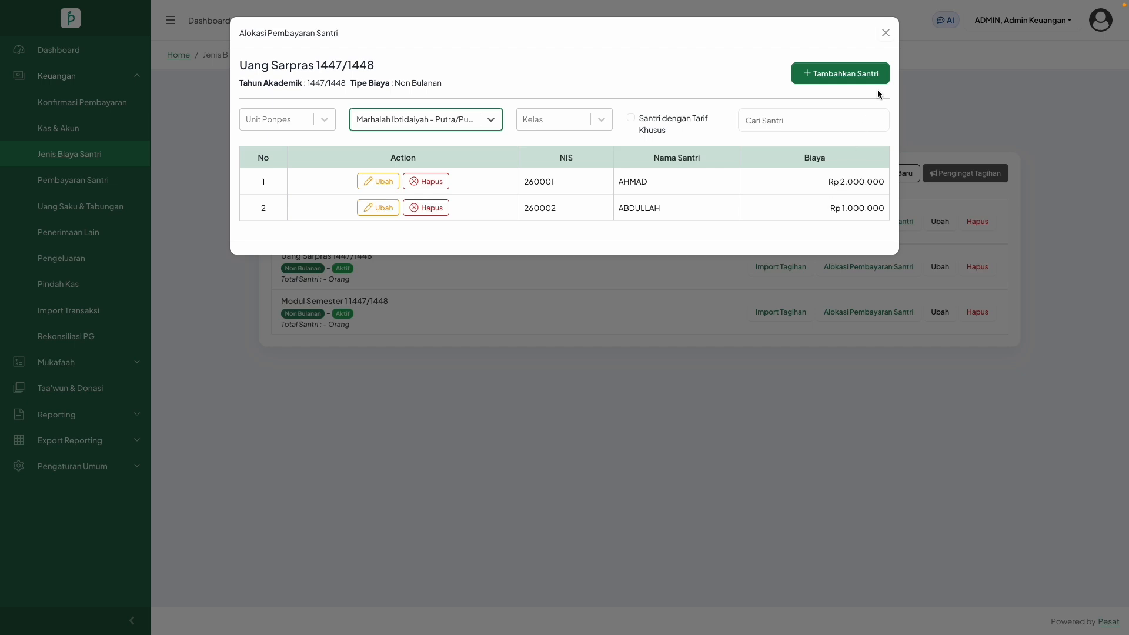
pyautogui.click(883, 33)
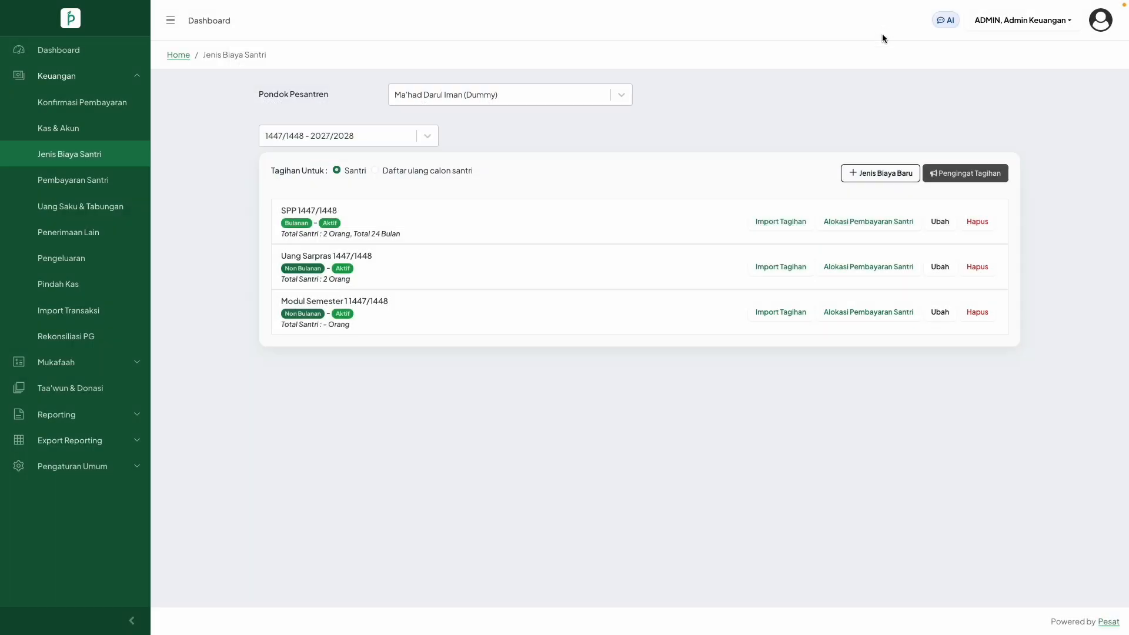
# - Allocate Modul Semester 1 1447/1448 to all matching santri with a nominal tariff of Rp300.000, save it and close the form
pyautogui.click(840, 317)
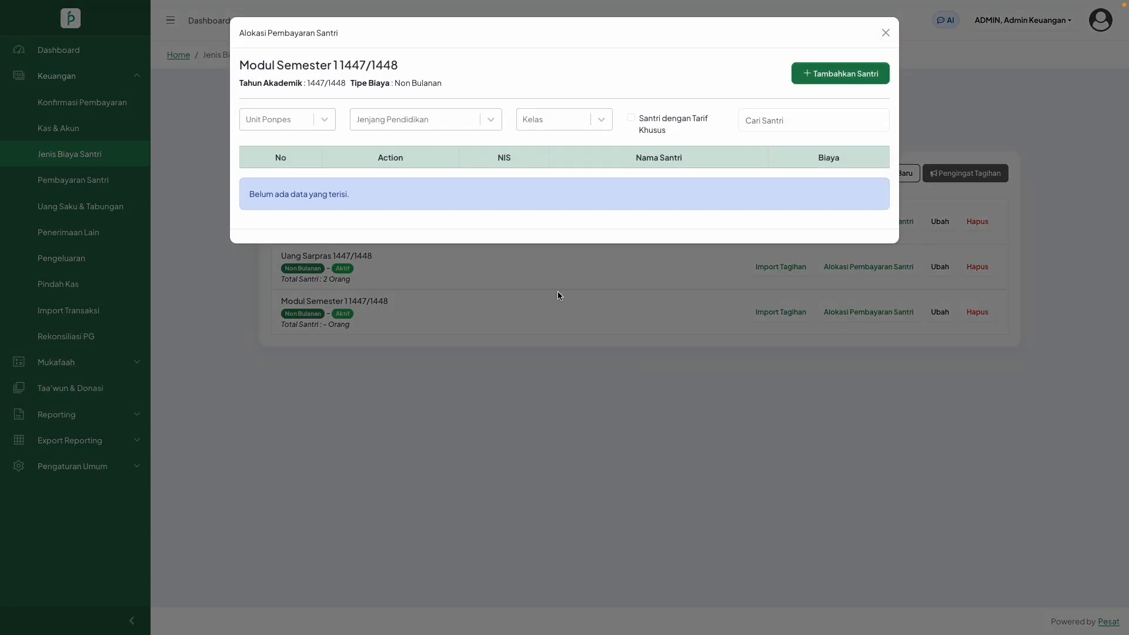
pyautogui.click(804, 81)
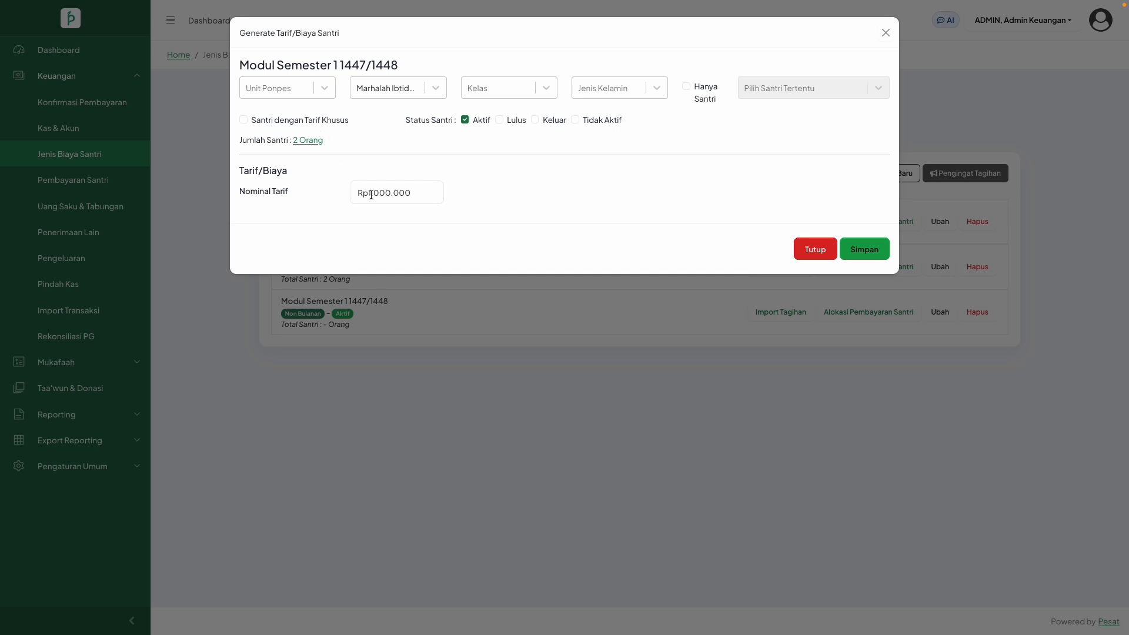
pyautogui.tripleClick(371, 195)
pyautogui.write('300000')
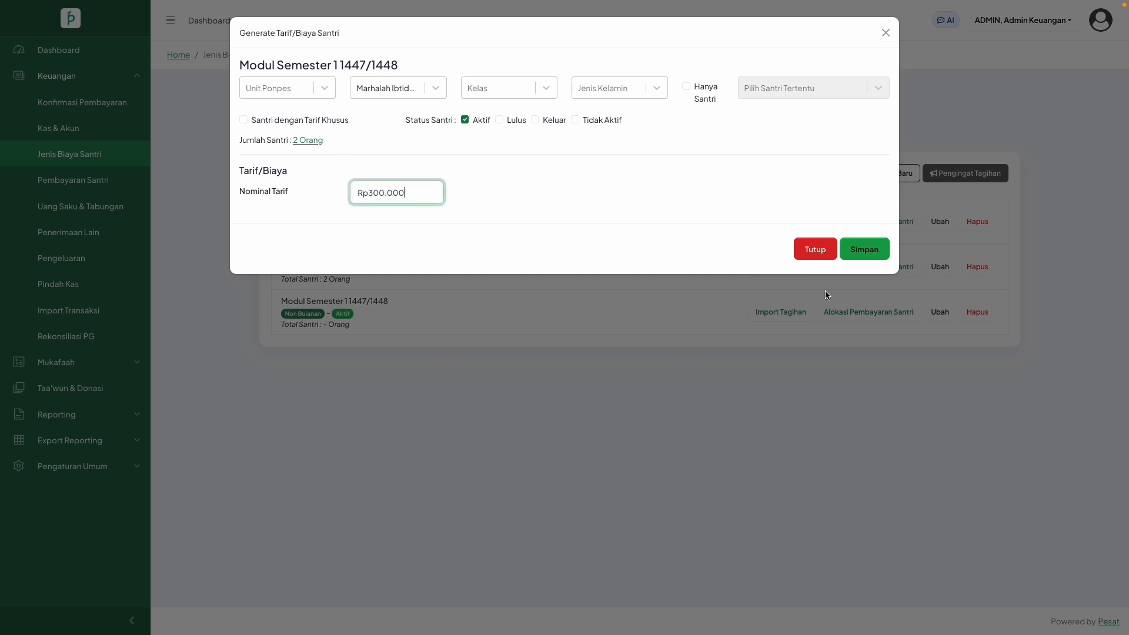
pyautogui.click(853, 248)
pyautogui.click(803, 251)
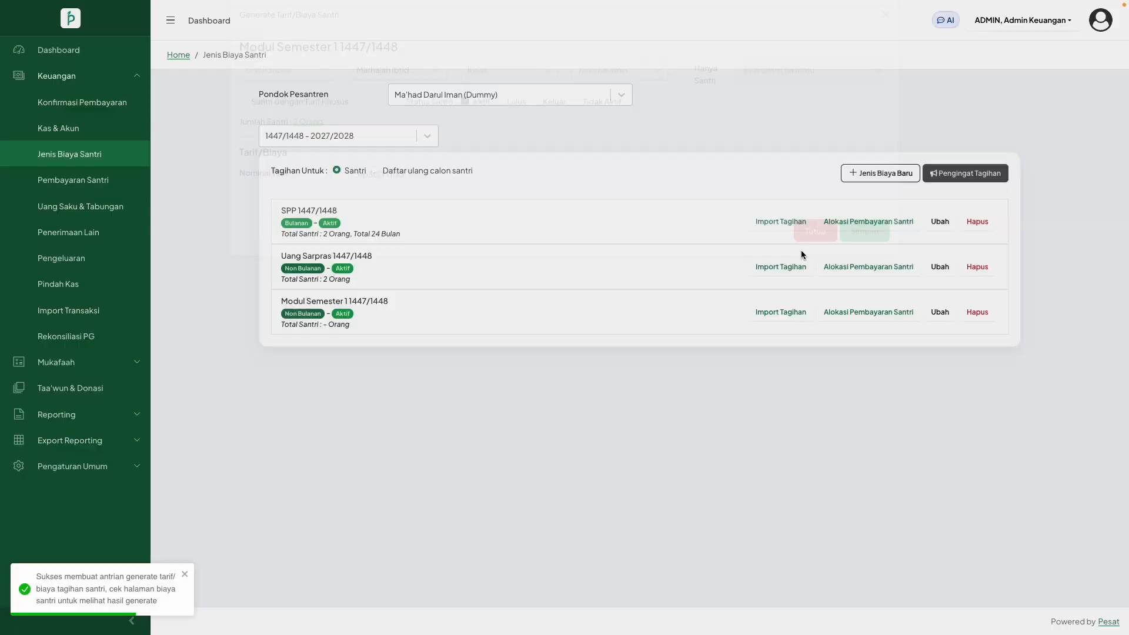
# - Open the Modul Semester 1 1447/1448 allocation, filter it by Marhalah Ibtidaiyah and check the fees assigned to the santri
pyautogui.click(868, 312)
pyautogui.click(450, 121)
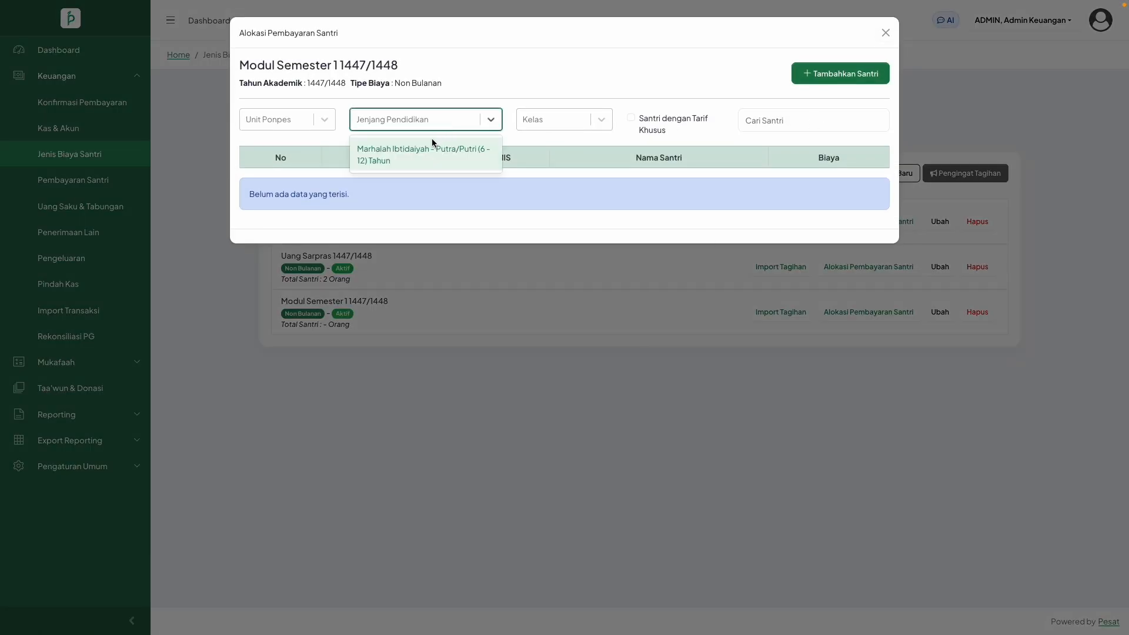
pyautogui.click(456, 156)
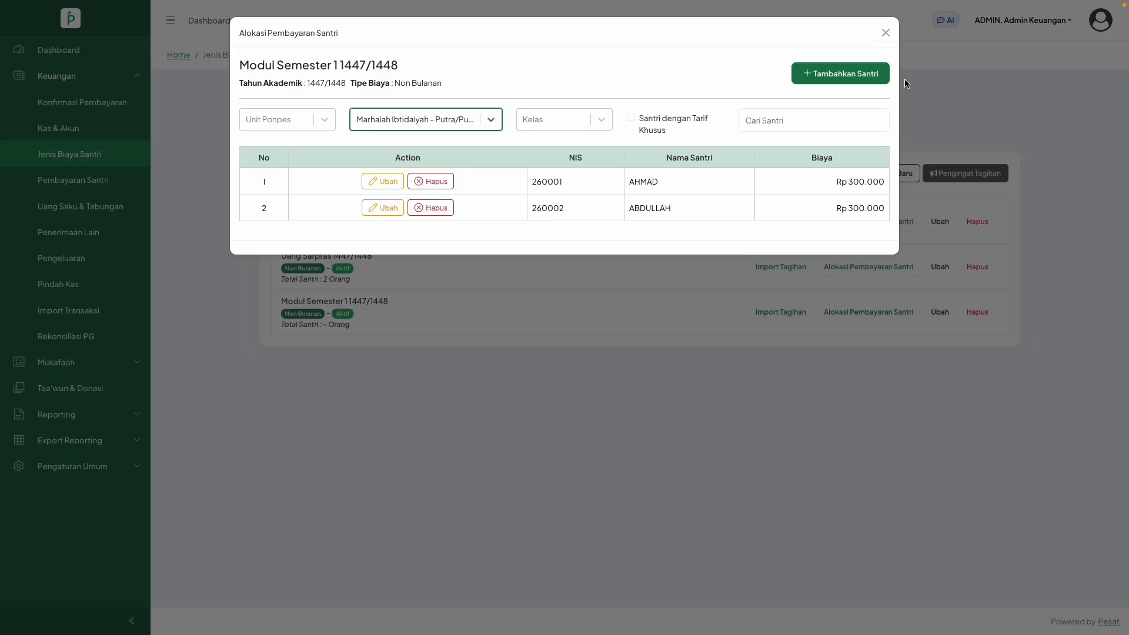
pyautogui.click(884, 33)
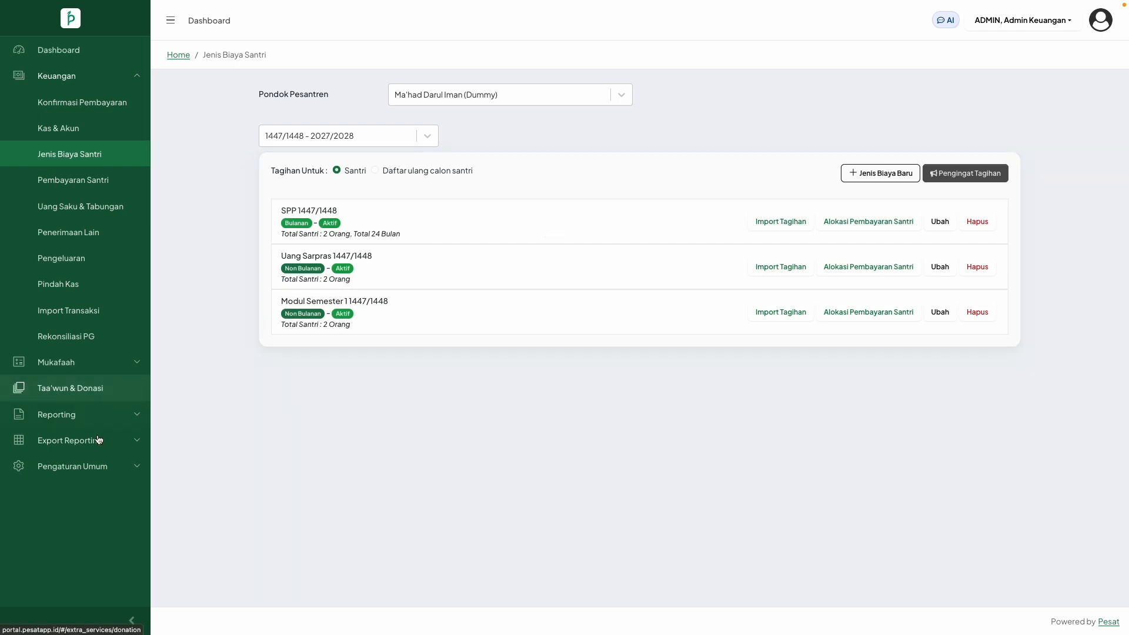
# - Generate the Tagihan Santri report for all santri of class level Marhalah Ibtidaiyah, review each santri's bills in the print preview and close it
pyautogui.click(74, 416)
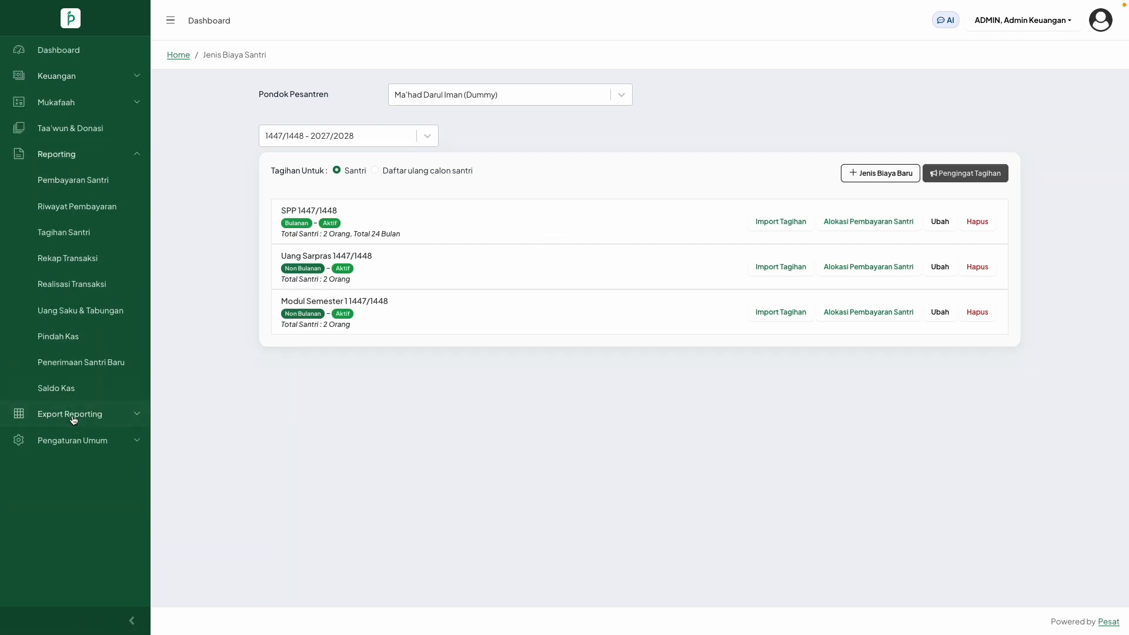
pyautogui.click(91, 231)
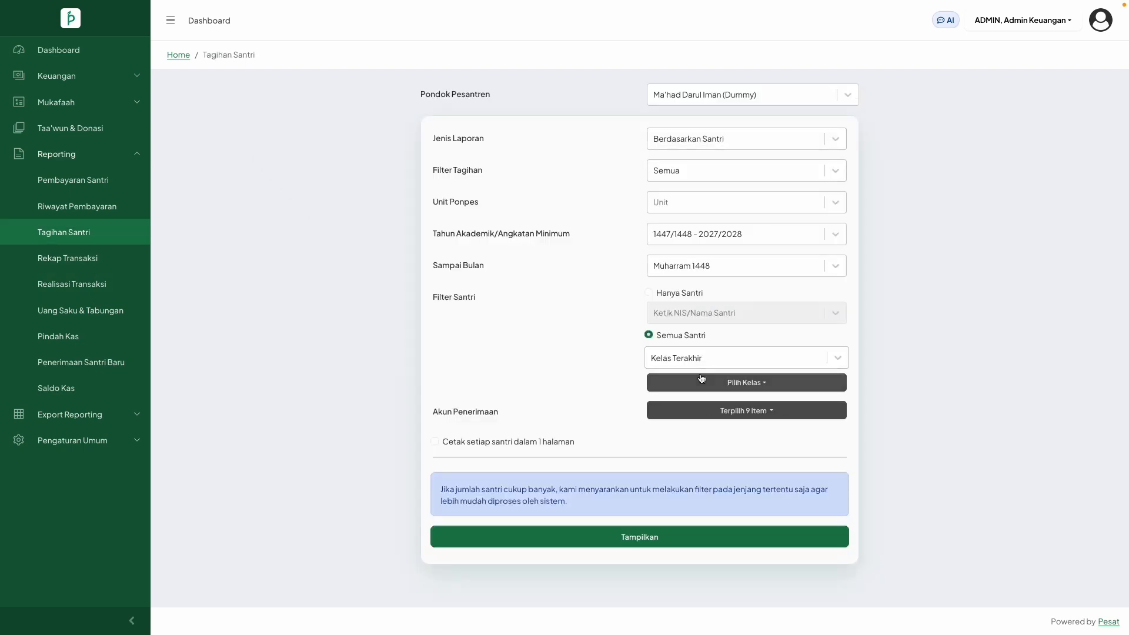
pyautogui.click(720, 382)
pyautogui.click(682, 407)
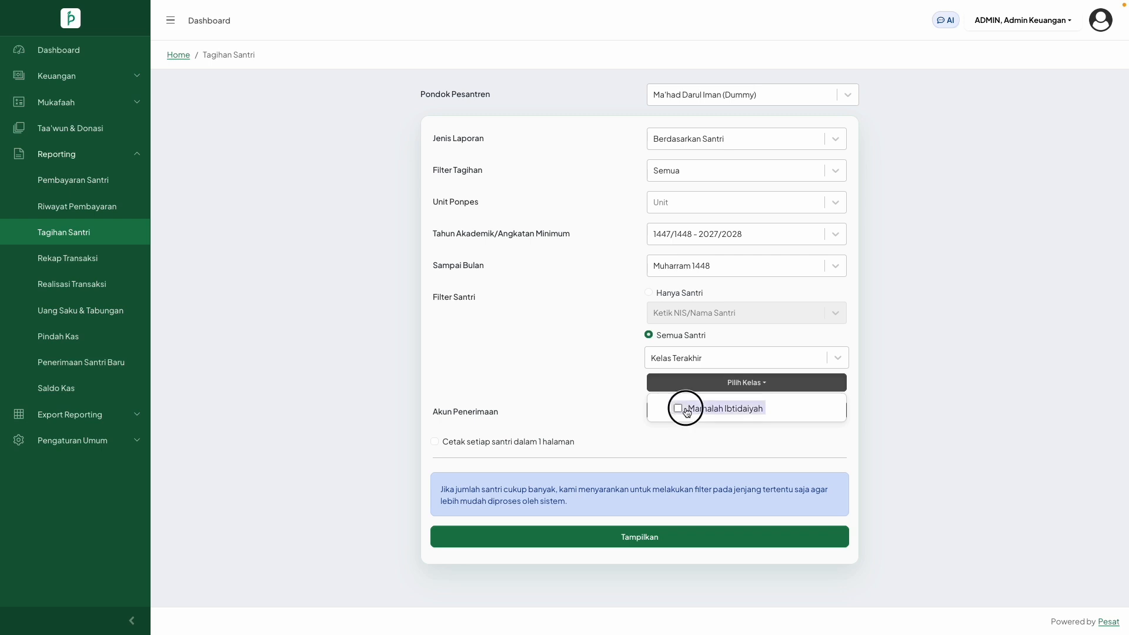
pyautogui.click(589, 450)
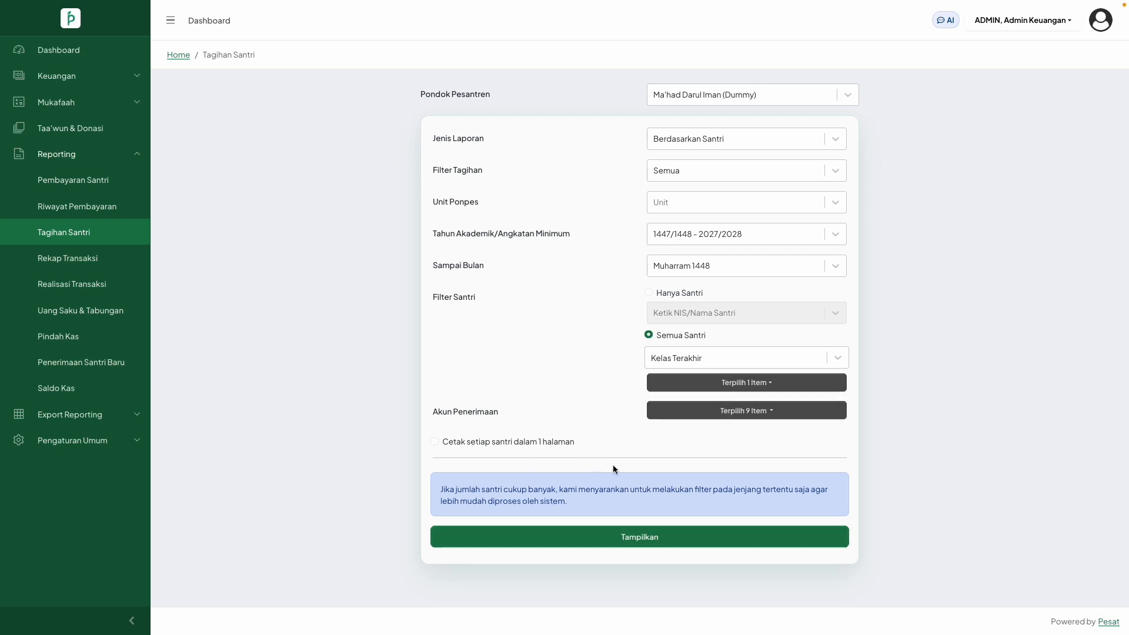
pyautogui.click(638, 535)
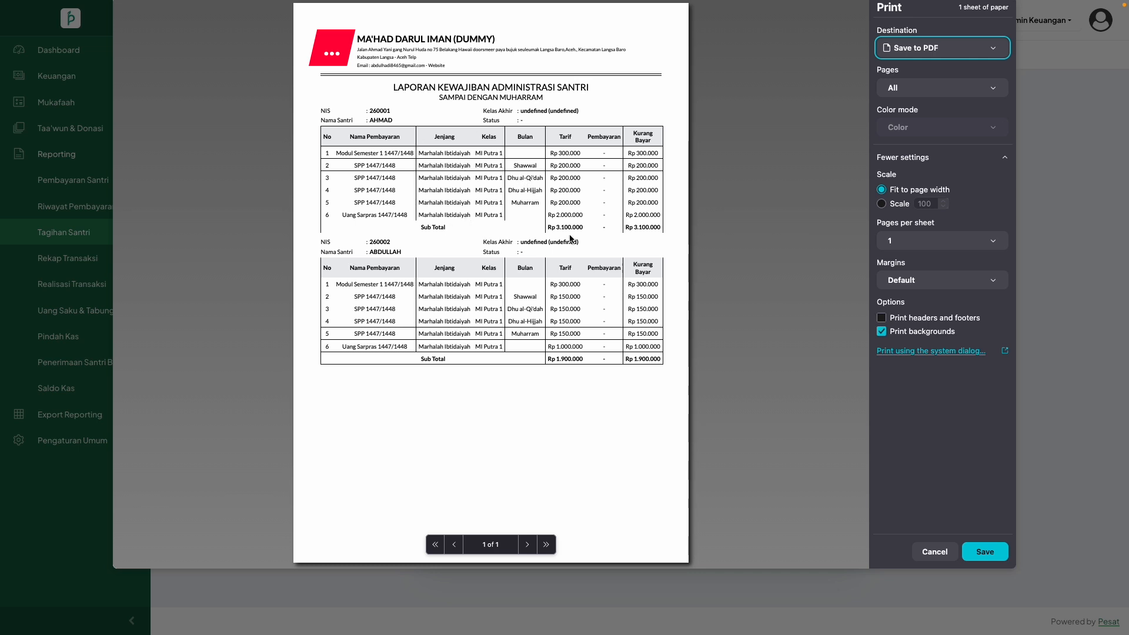
pyautogui.click(930, 550)
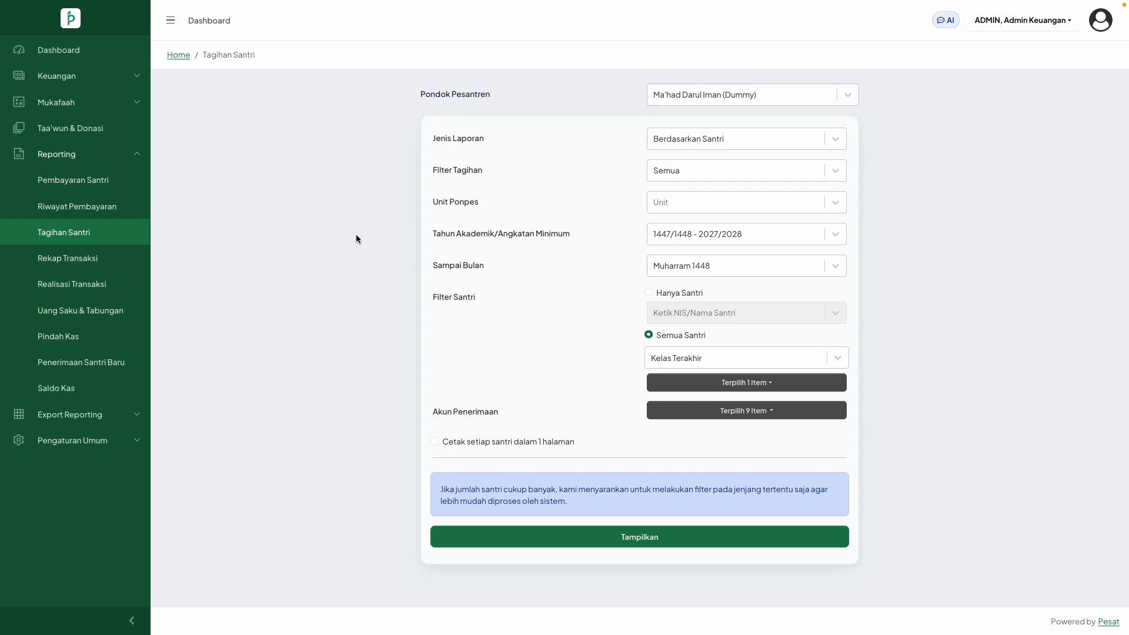
# - Open Pembayaran Santri, search for the santri with the Rp1.000.000 Uang Sarpras tariff by name and load that santri's bills
pyautogui.click(62, 77)
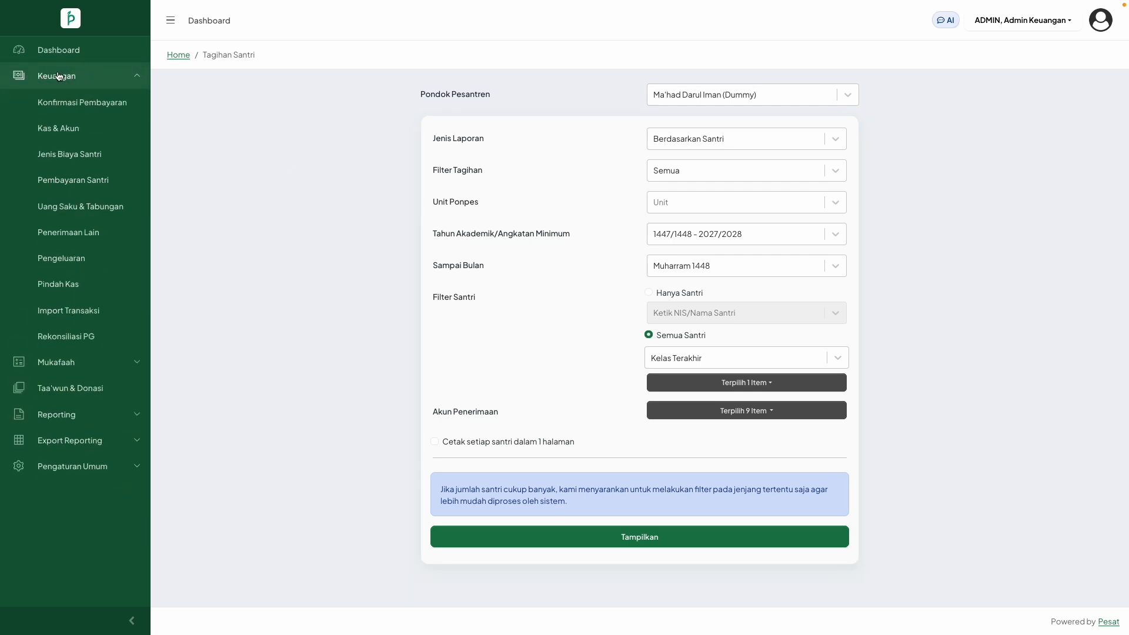
pyautogui.click(94, 182)
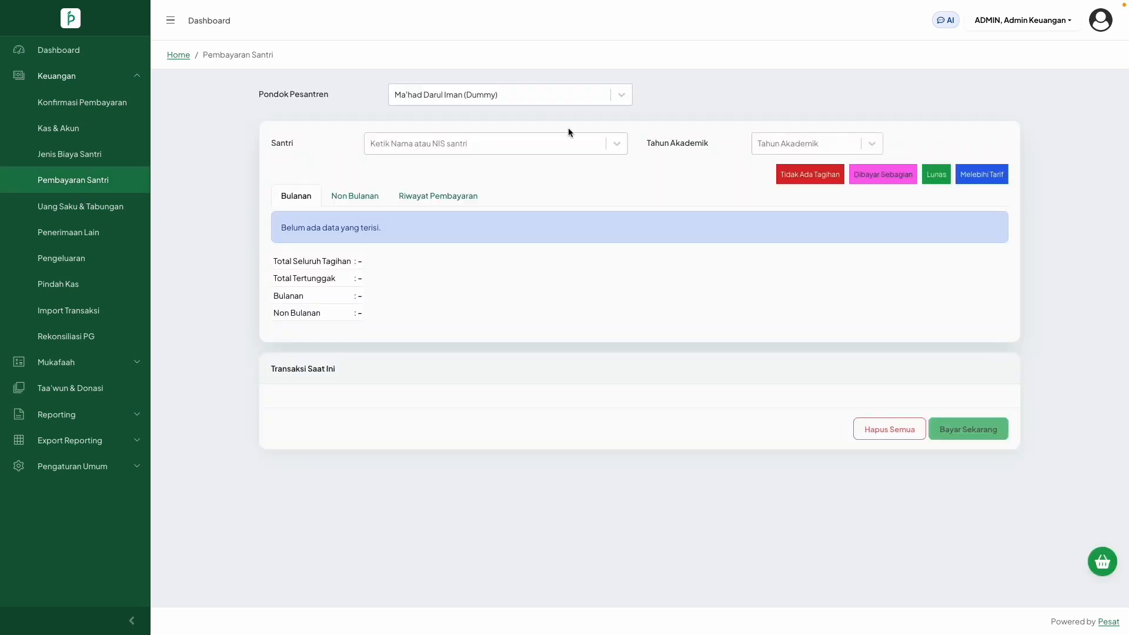
pyautogui.click(563, 137)
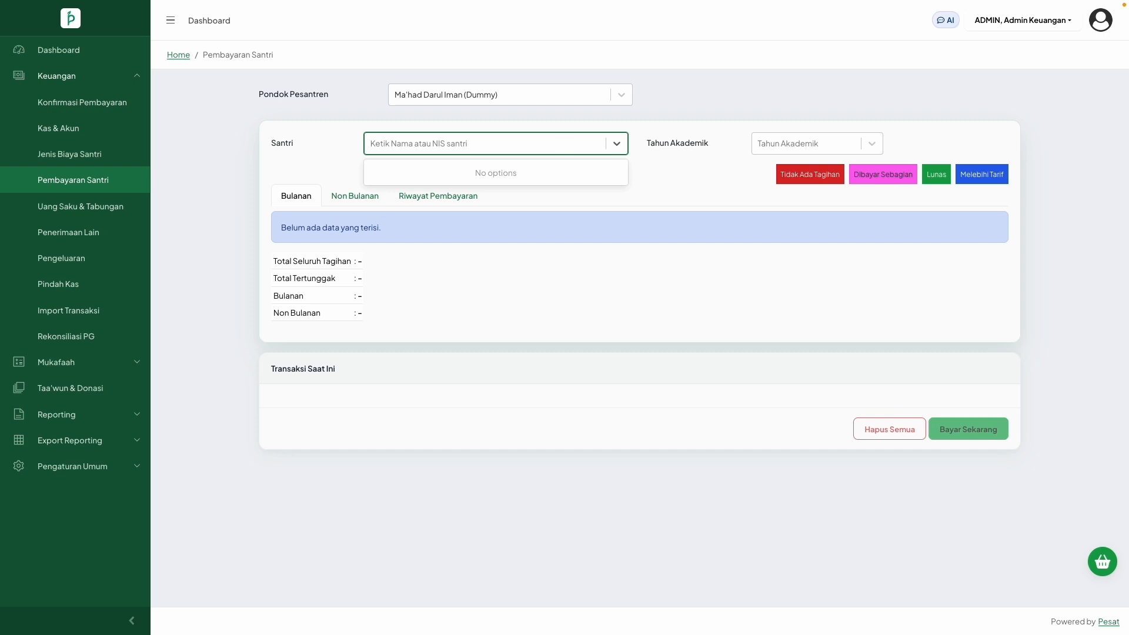
pyautogui.write('abdul')
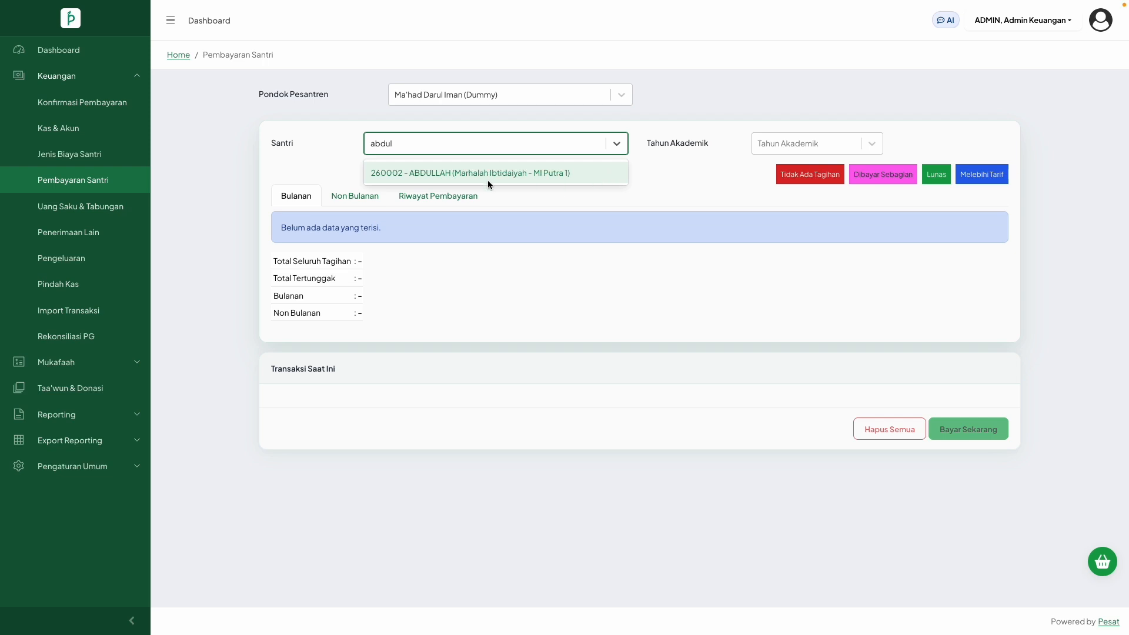
pyautogui.click(562, 174)
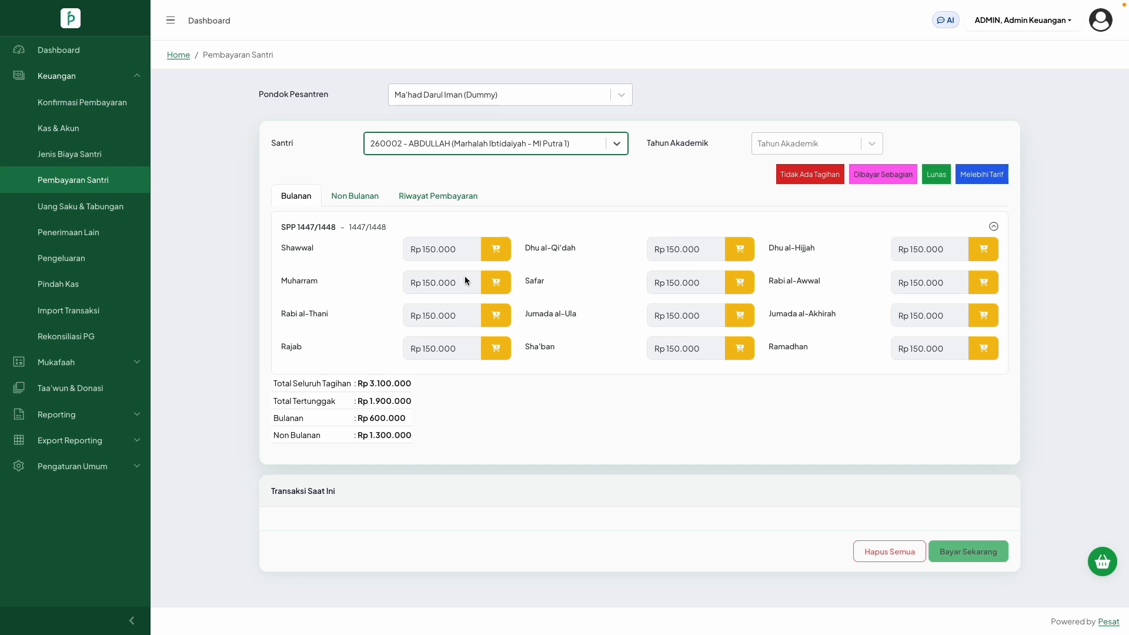
# - Add the Shawwal SPP 1447/1448 and Uang Sarpras 1447/1448 bills to the transaction, setting the Uang Sarpras payment to Rp300.000
pyautogui.click(495, 249)
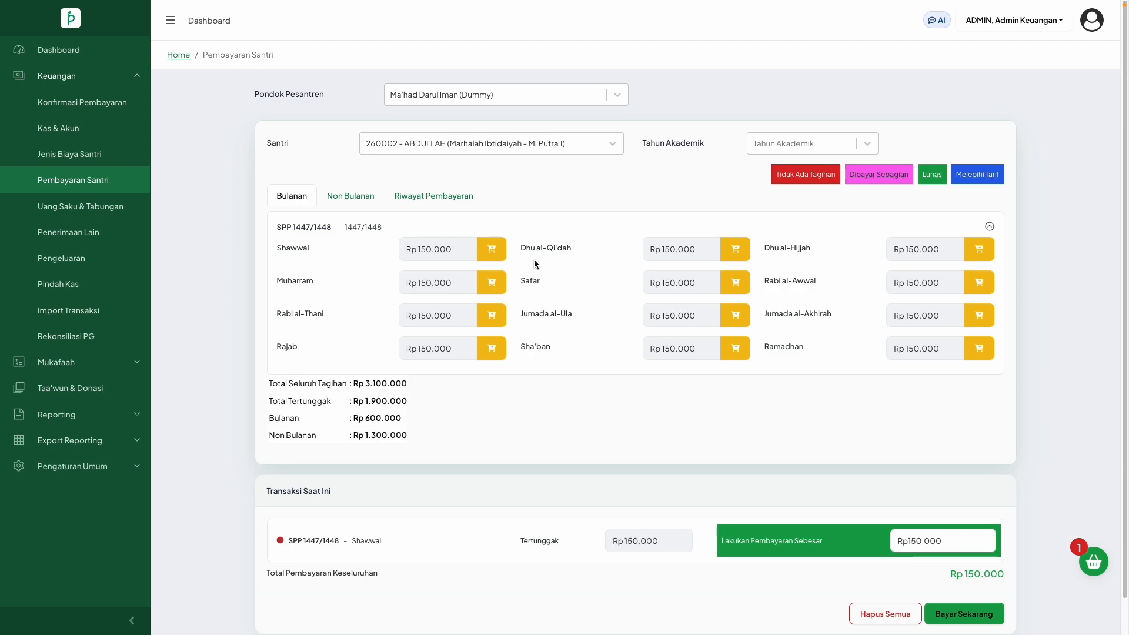
pyautogui.click(359, 201)
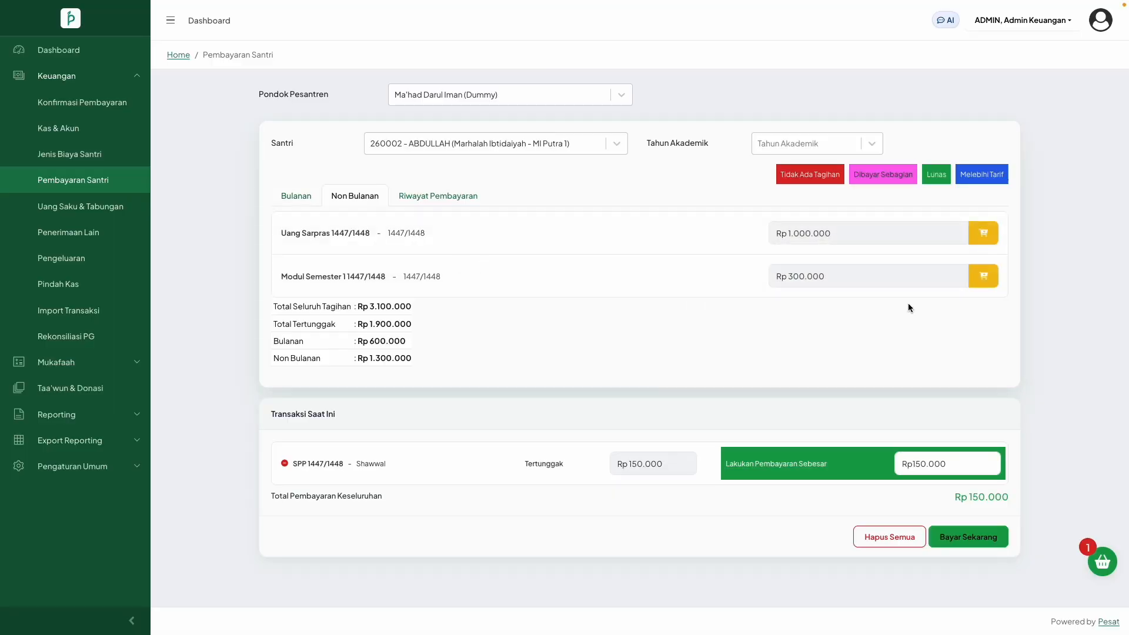
pyautogui.click(983, 233)
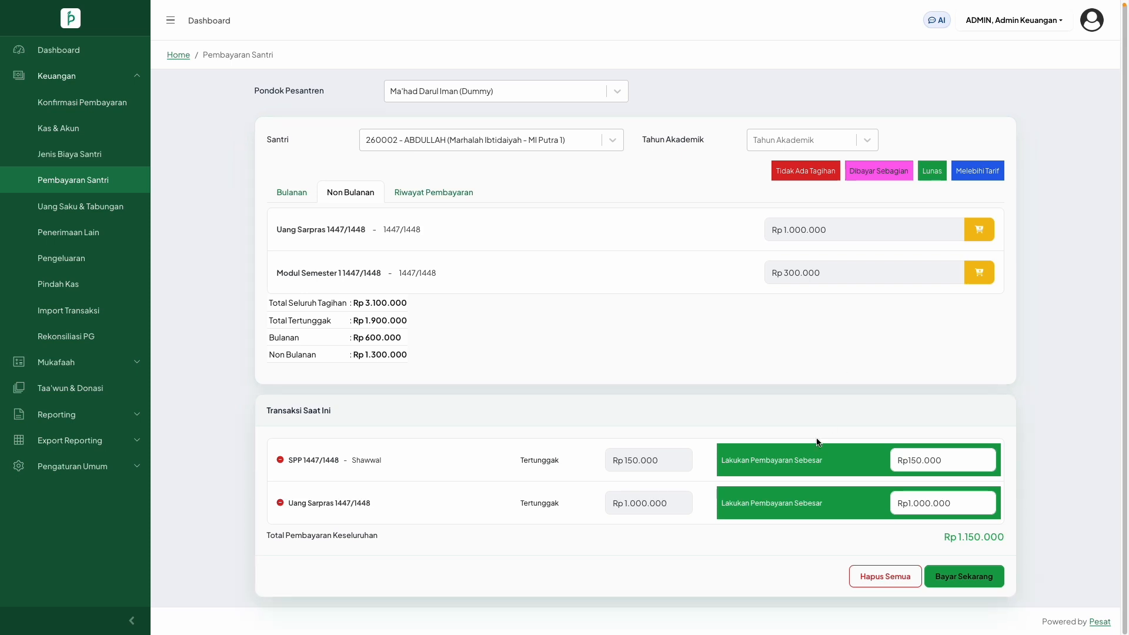
pyautogui.moveTo(932, 504); pyautogui.dragTo(964, 505)
pyautogui.doubleClick(964, 506)
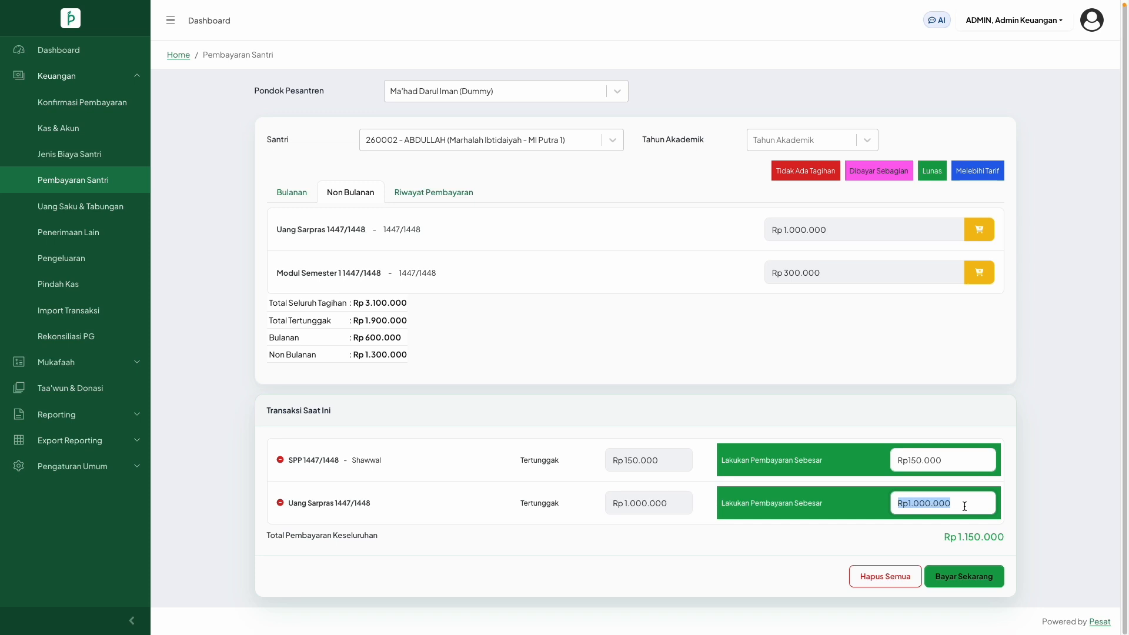
pyautogui.write('300000')
pyautogui.click(972, 538)
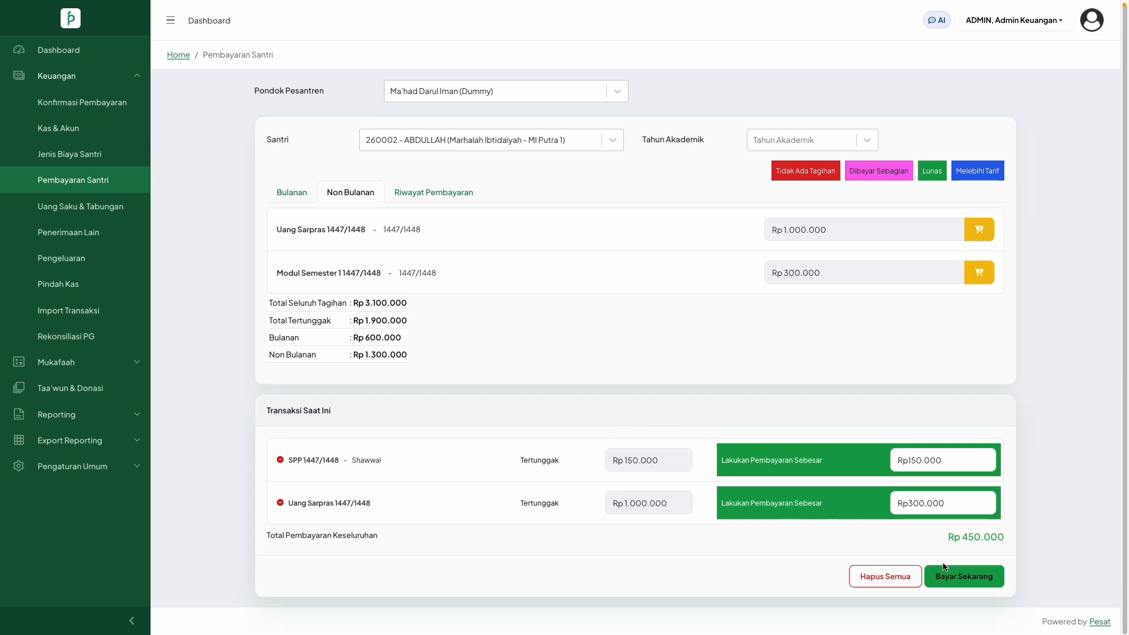
# - Pay the transaction via Tunai - Manual with Rp500.000 received, save it and close the receipt's print preview without saving a PDF
pyautogui.click(963, 581)
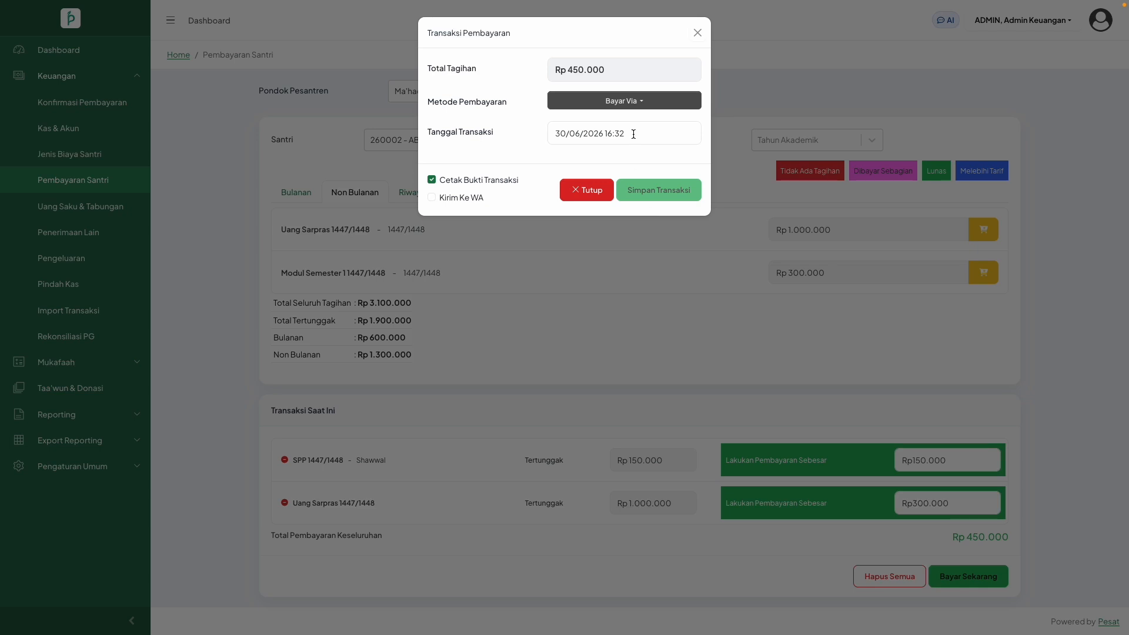
pyautogui.click(627, 101)
pyautogui.click(626, 101)
pyautogui.click(627, 101)
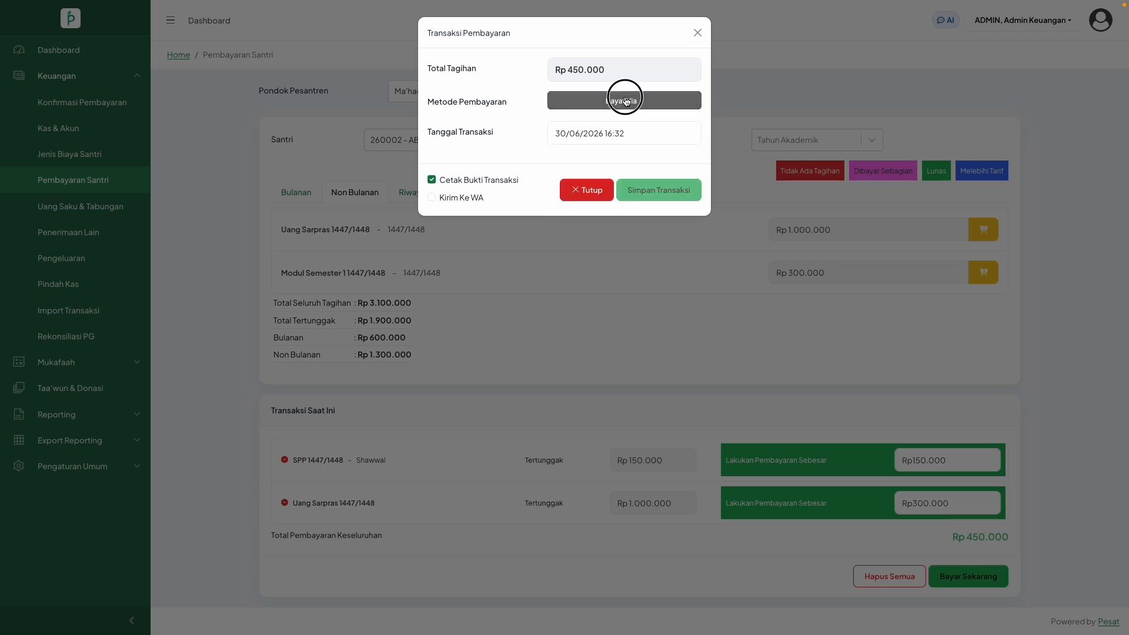
pyautogui.click(588, 177)
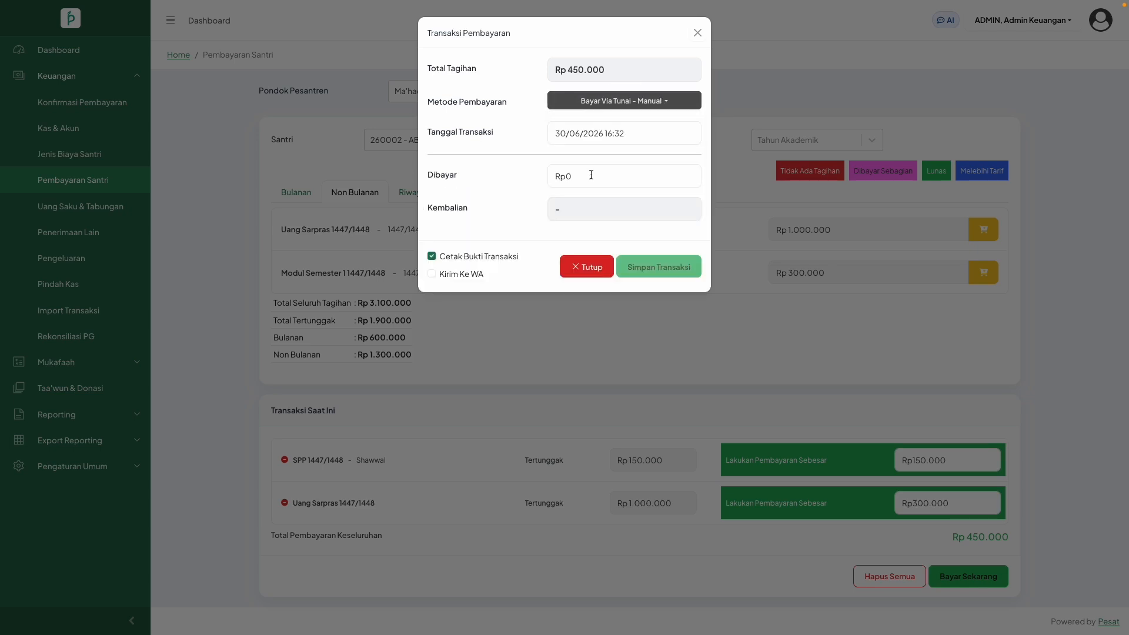
pyautogui.click(590, 175)
pyautogui.write('500000')
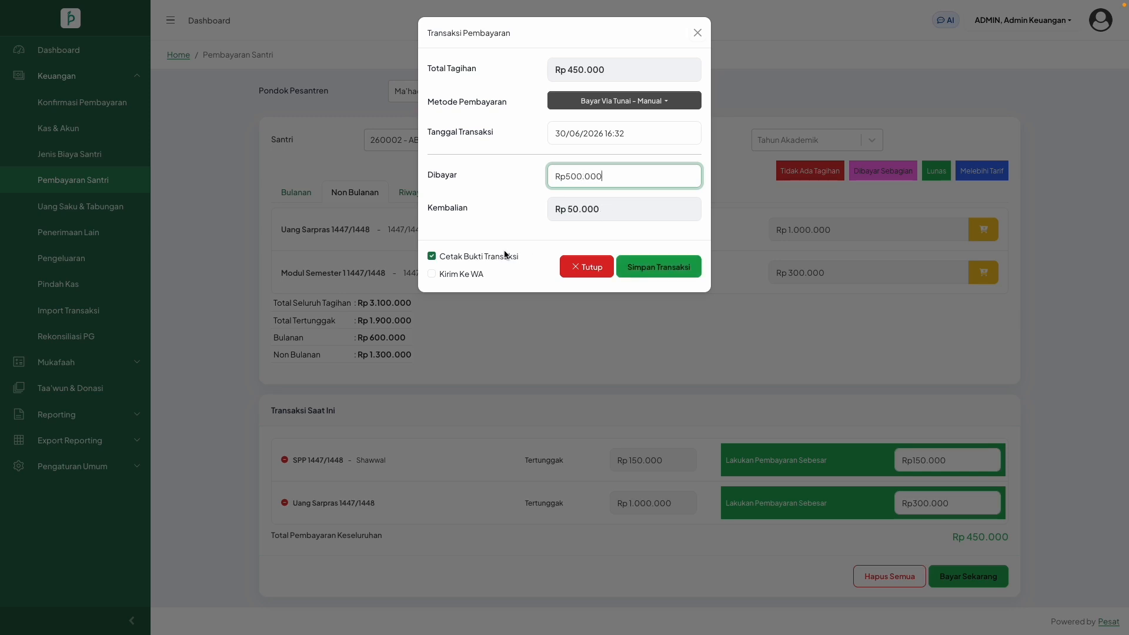
pyautogui.click(644, 267)
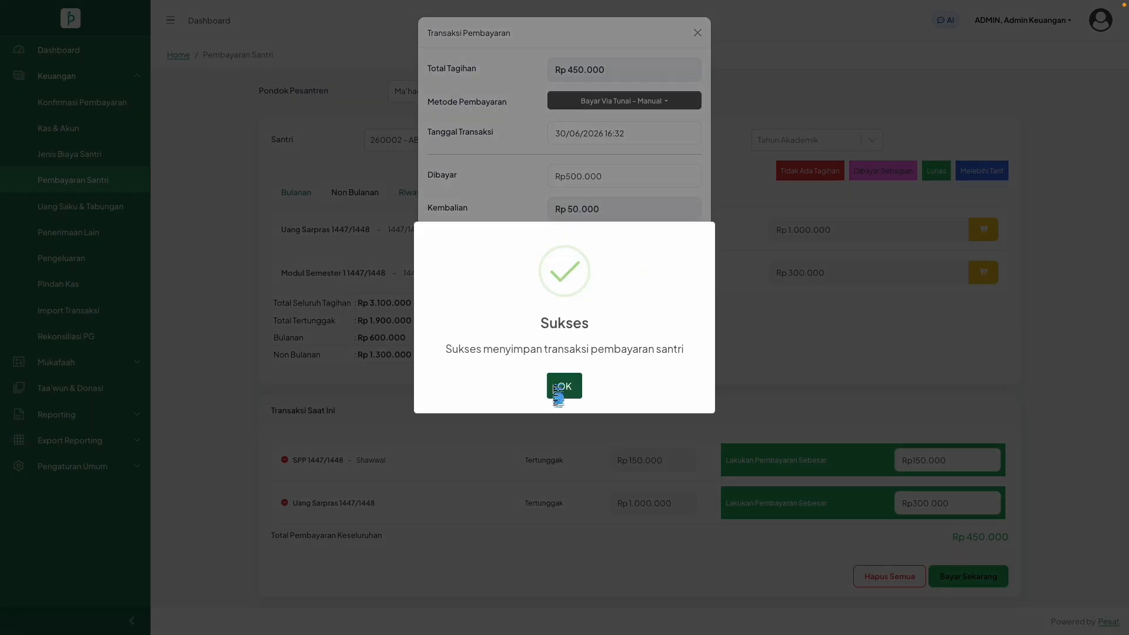
pyautogui.click(563, 394)
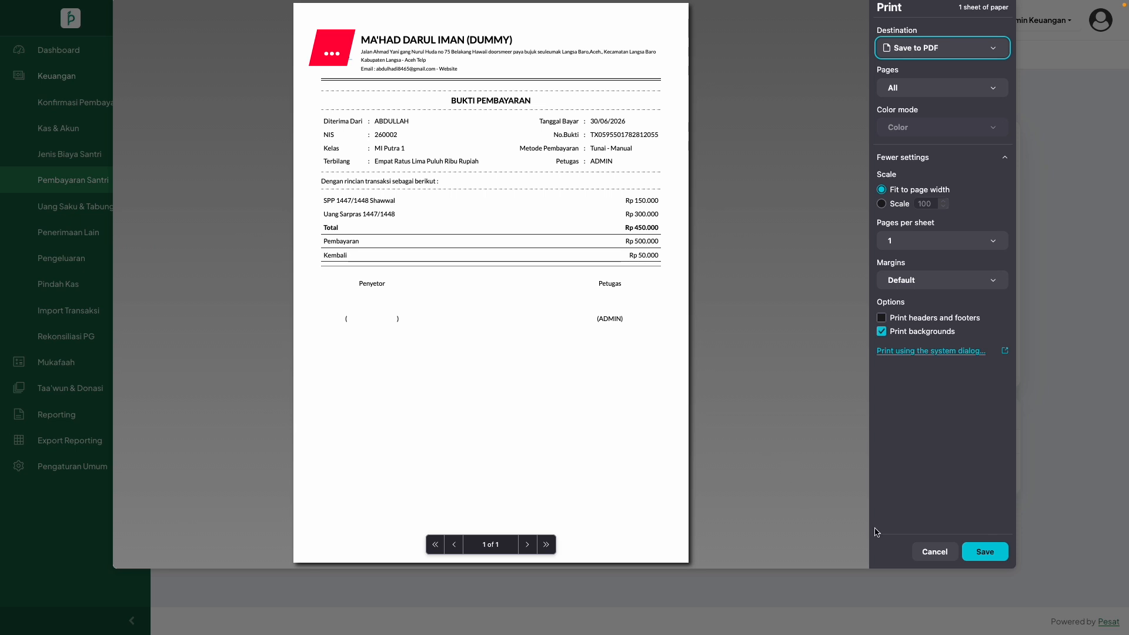
pyautogui.click(926, 551)
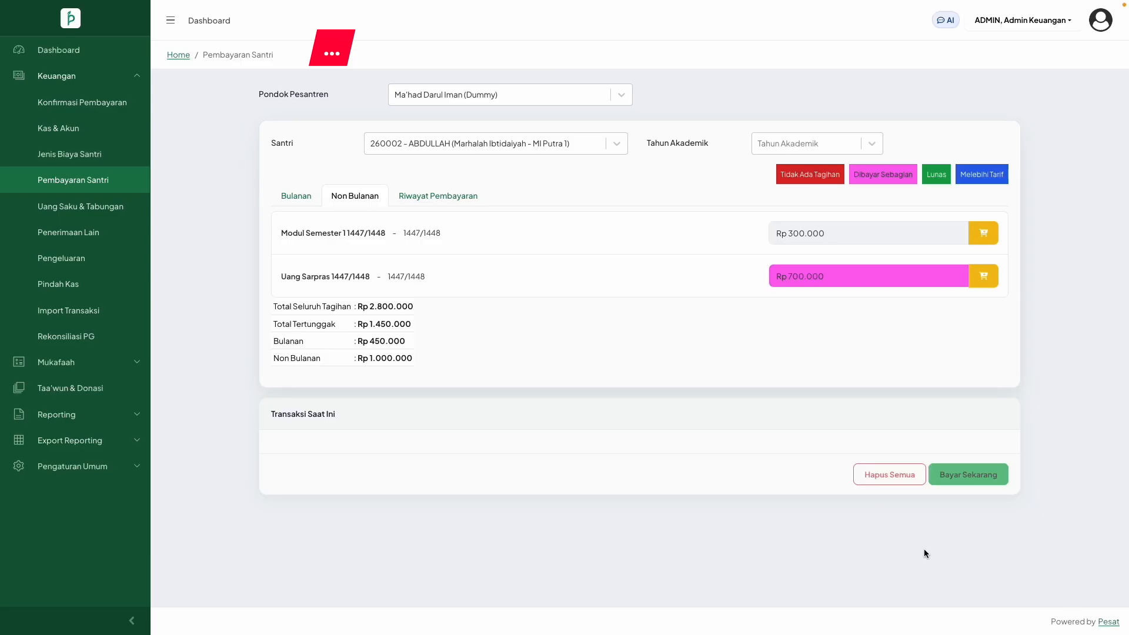
# - Open the saved payment's details from the santri's payment history and send its payment notification
pyautogui.click(458, 204)
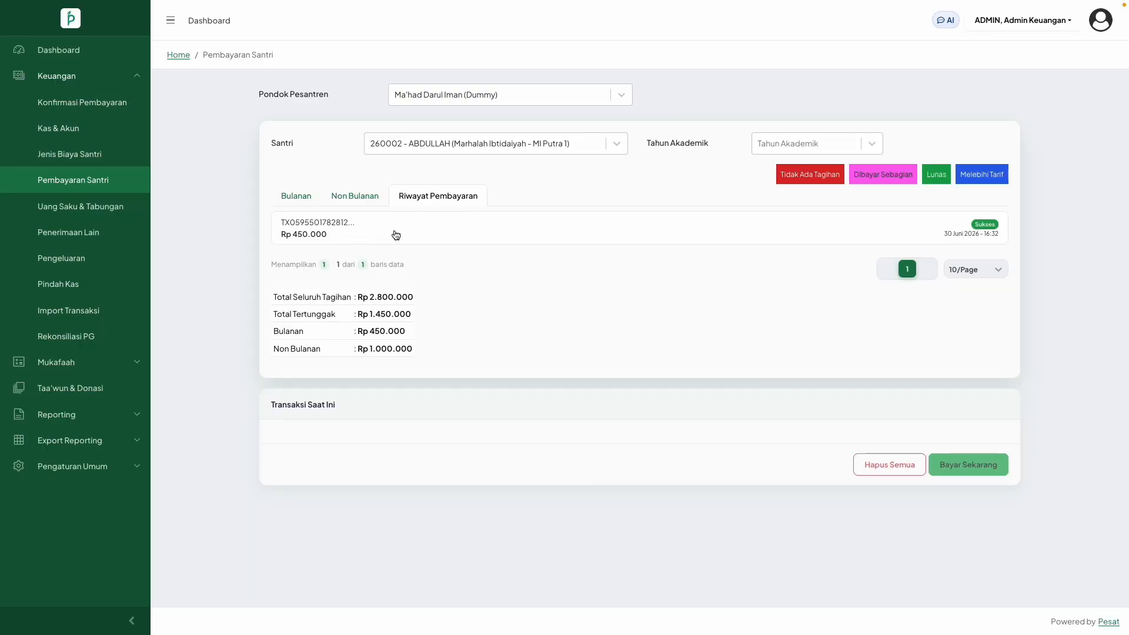
pyautogui.click(606, 236)
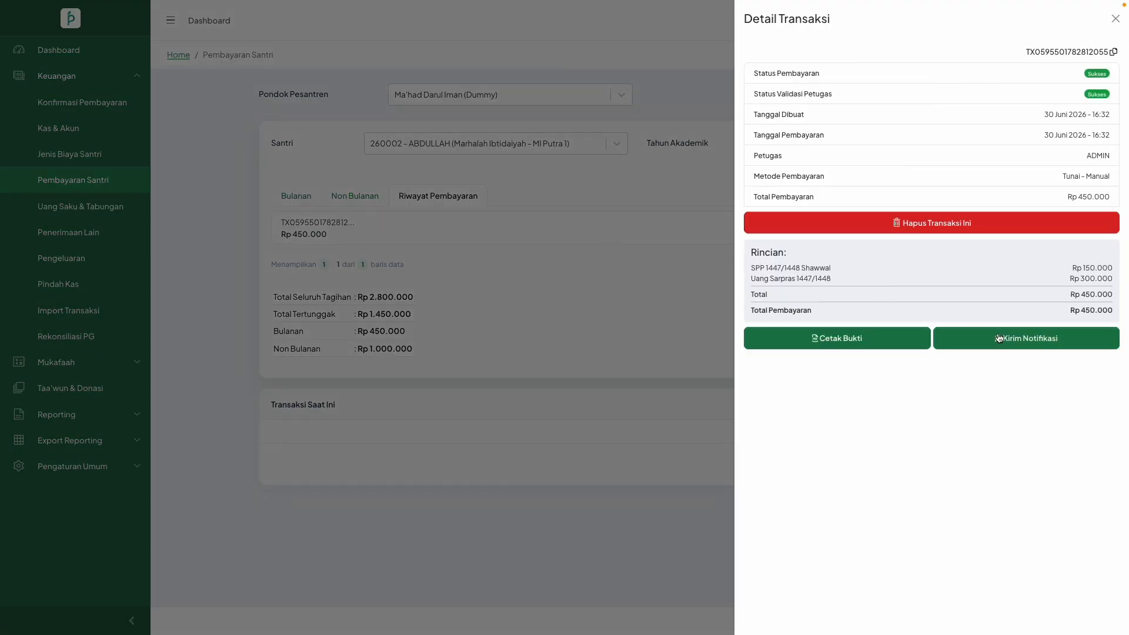
pyautogui.click(1033, 349)
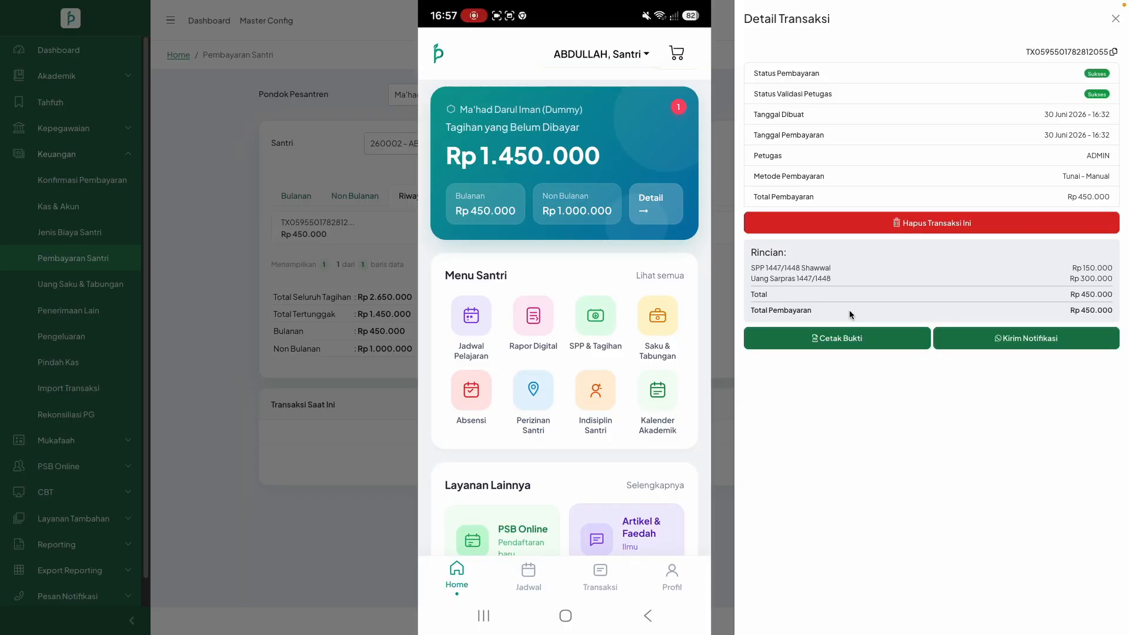